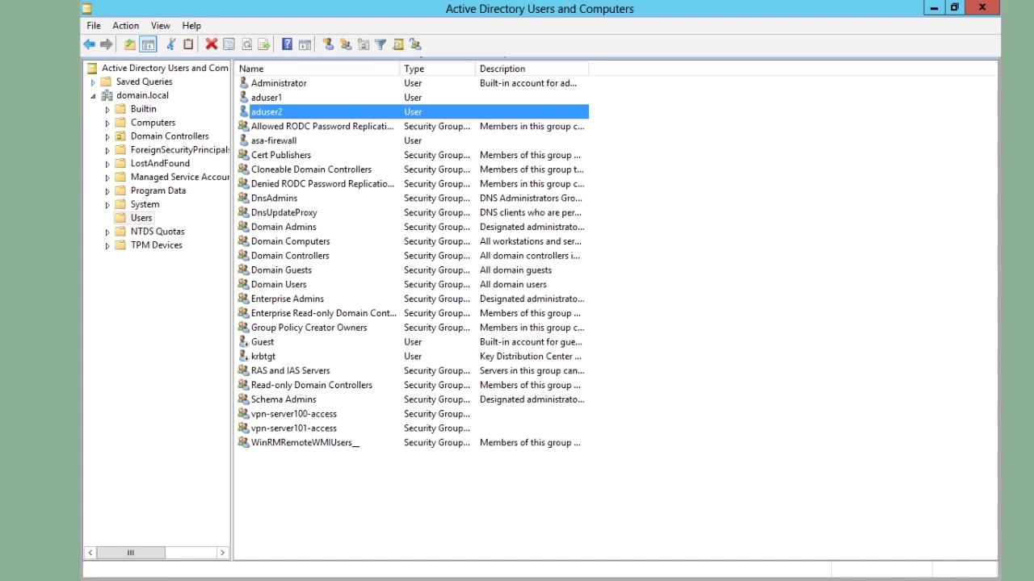
- Check that the first test user is a member of both vpn-server groups
{"action": "double_click", "coordinate": [262, 98]}
{"action": "left_click", "coordinate": [741, 117]}
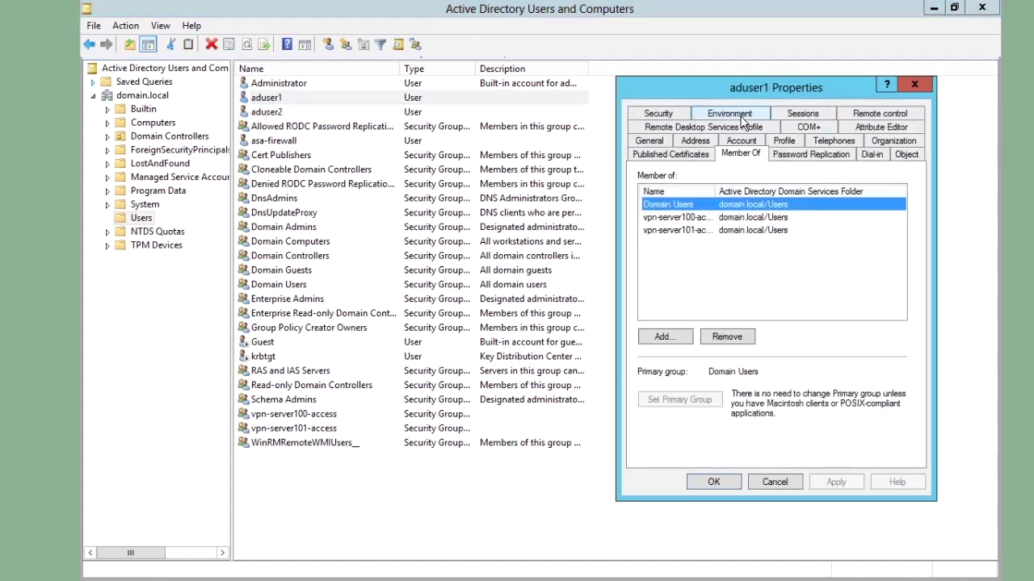
{"action": "left_click_drag", "start_coordinate": [716, 194], "coordinate": [767, 194]}
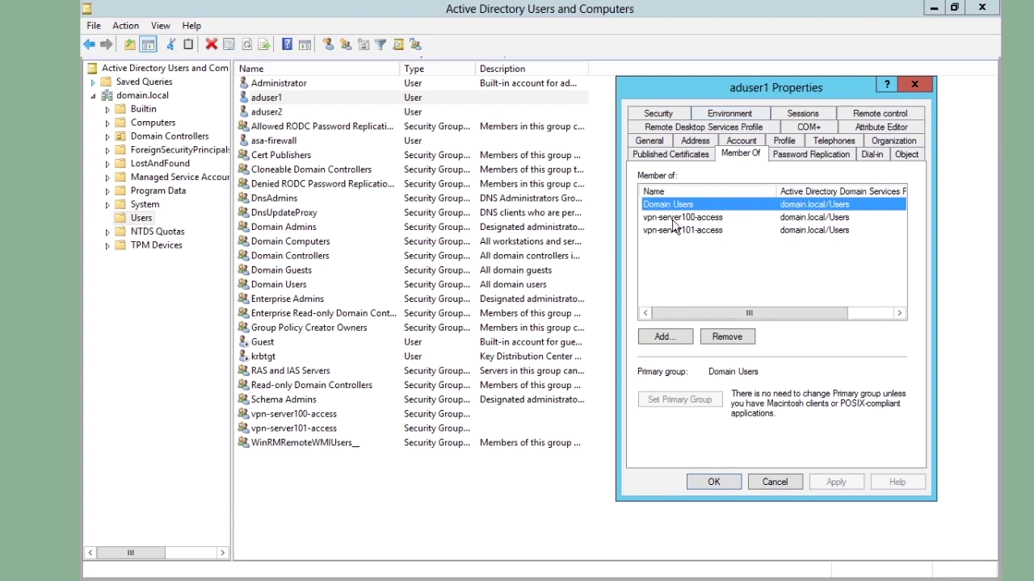
{"action": "left_click", "coordinate": [774, 482]}
- Check that the second test user belongs only to vpn-server100-access
{"action": "double_click", "coordinate": [295, 113]}
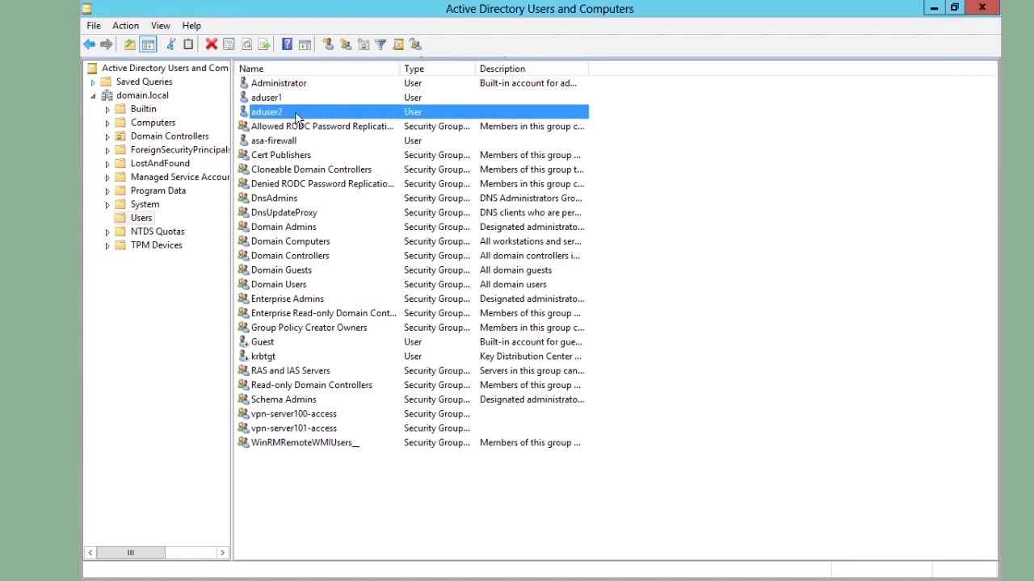
{"action": "left_click", "coordinate": [735, 117]}
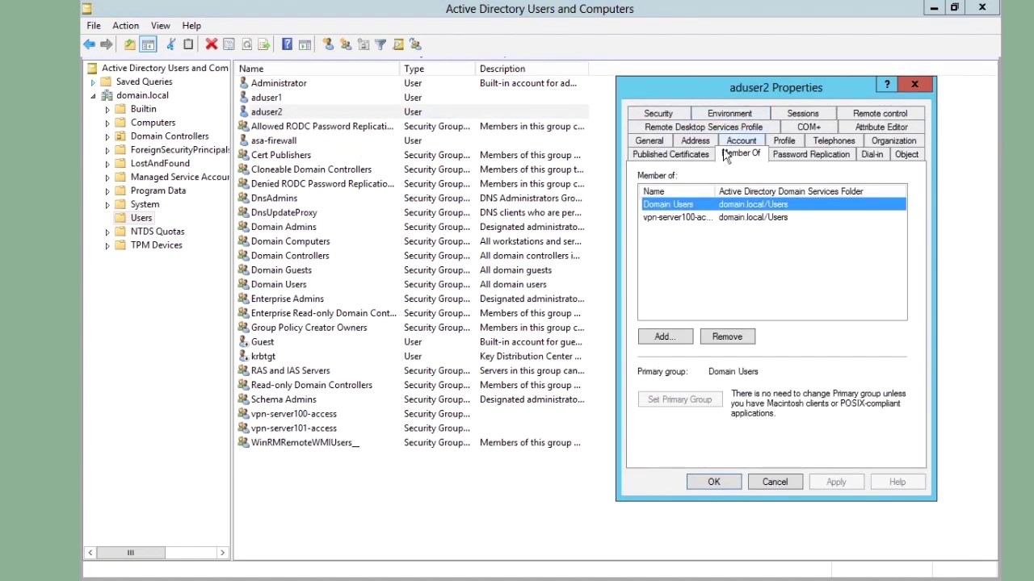
{"action": "left_click_drag", "start_coordinate": [718, 192], "coordinate": [776, 191]}
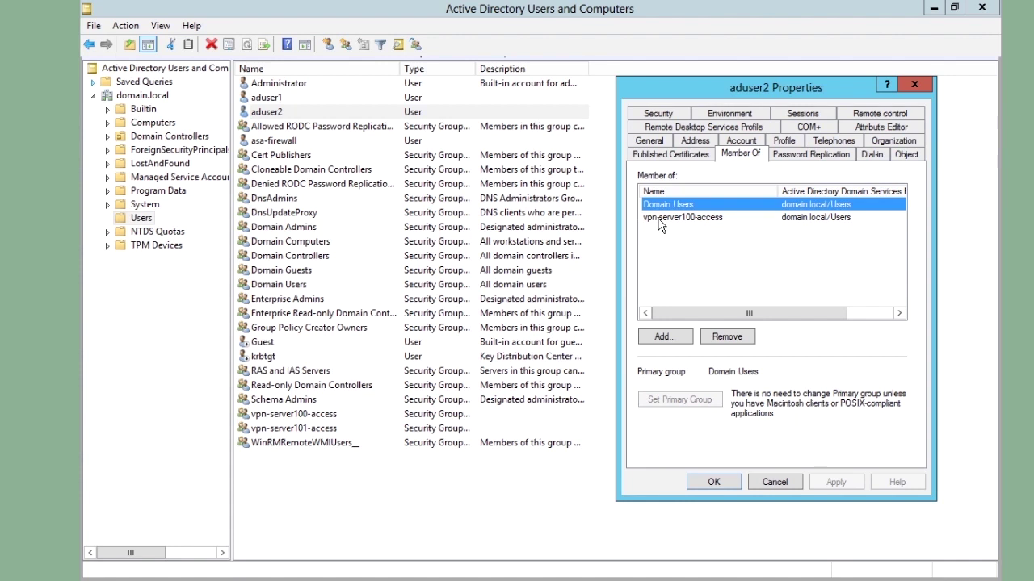
{"action": "left_click", "coordinate": [727, 482]}
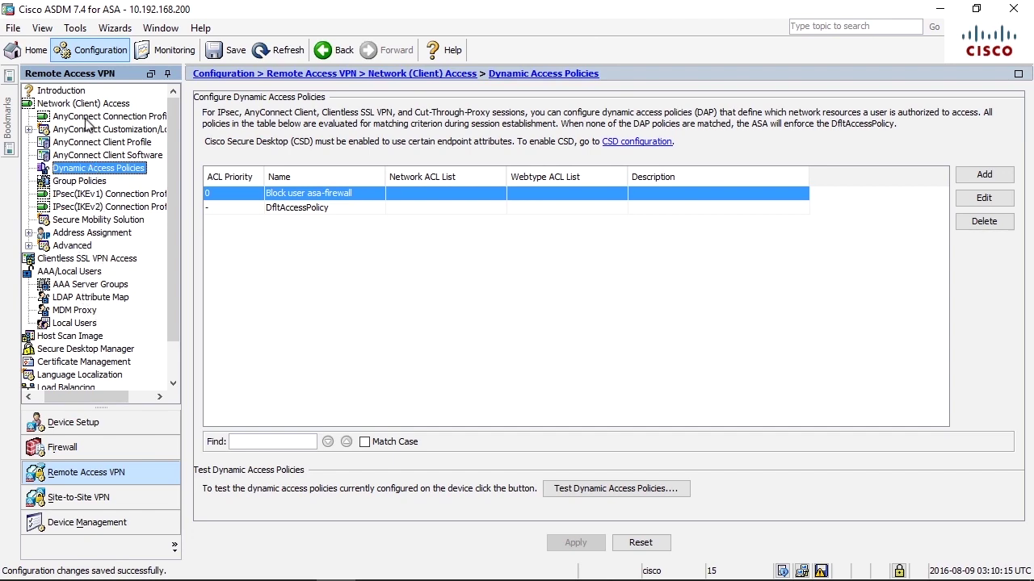
- Change DfltGrpPolicy's filter from VPN-filter-Server100-only to None
{"action": "left_click", "coordinate": [84, 181]}
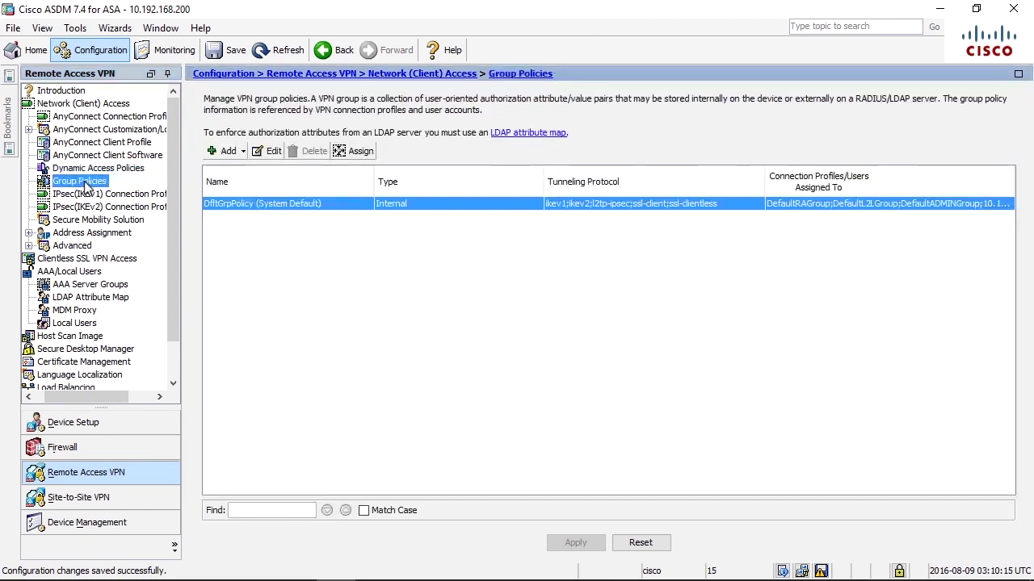
{"action": "double_click", "coordinate": [259, 203]}
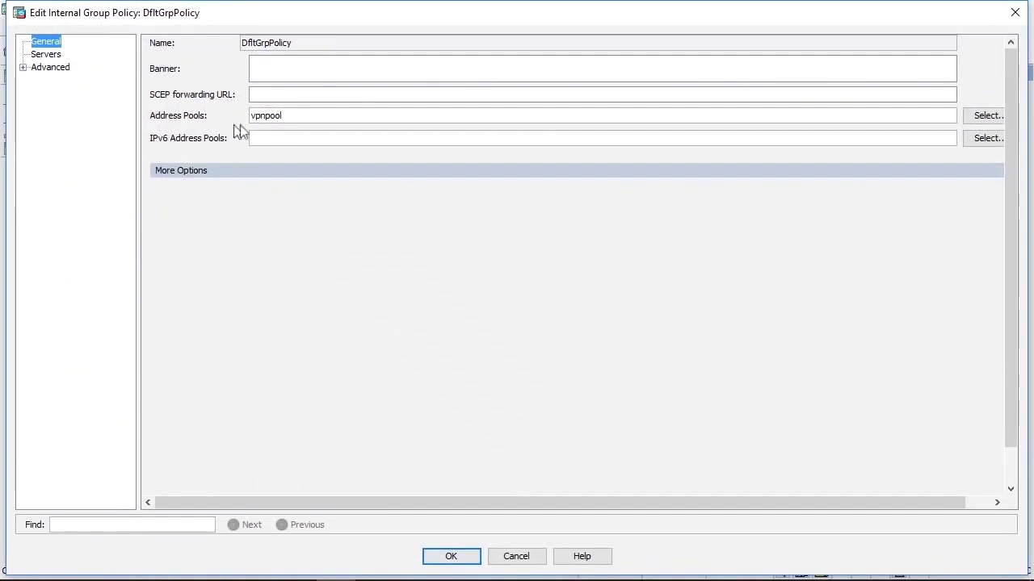
{"action": "left_click", "coordinate": [168, 172]}
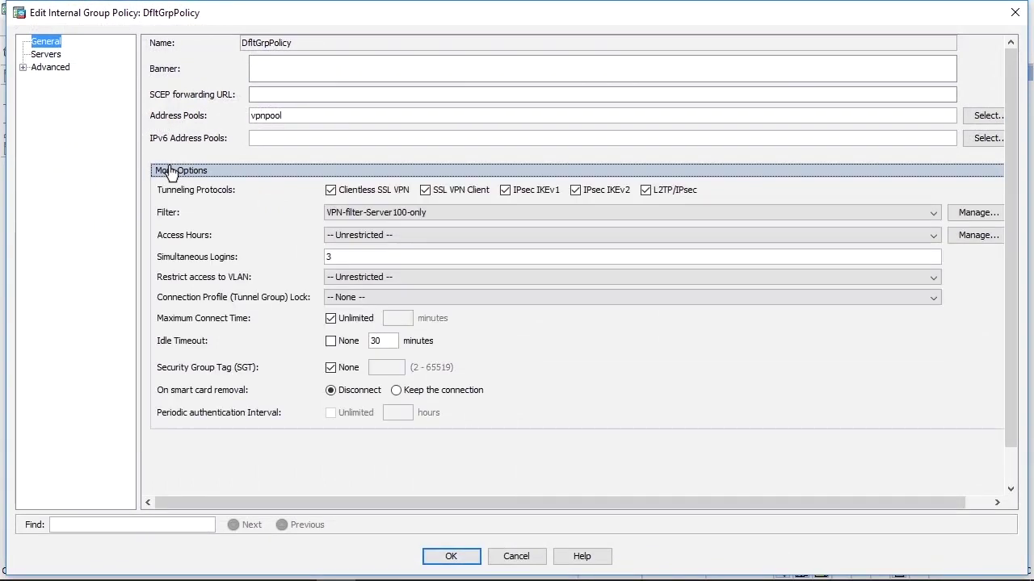
{"action": "left_click", "coordinate": [511, 211]}
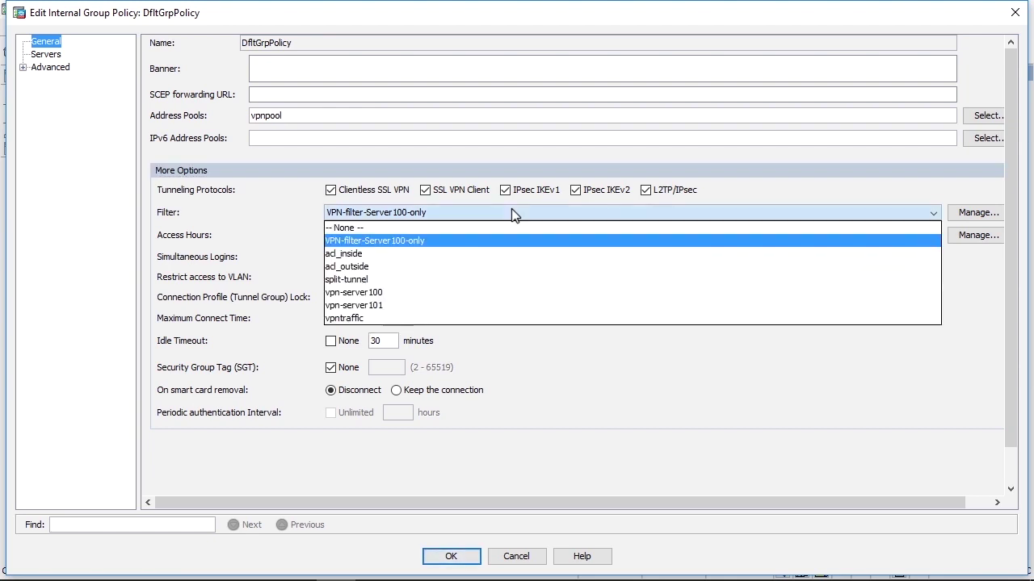
{"action": "left_click", "coordinate": [496, 228]}
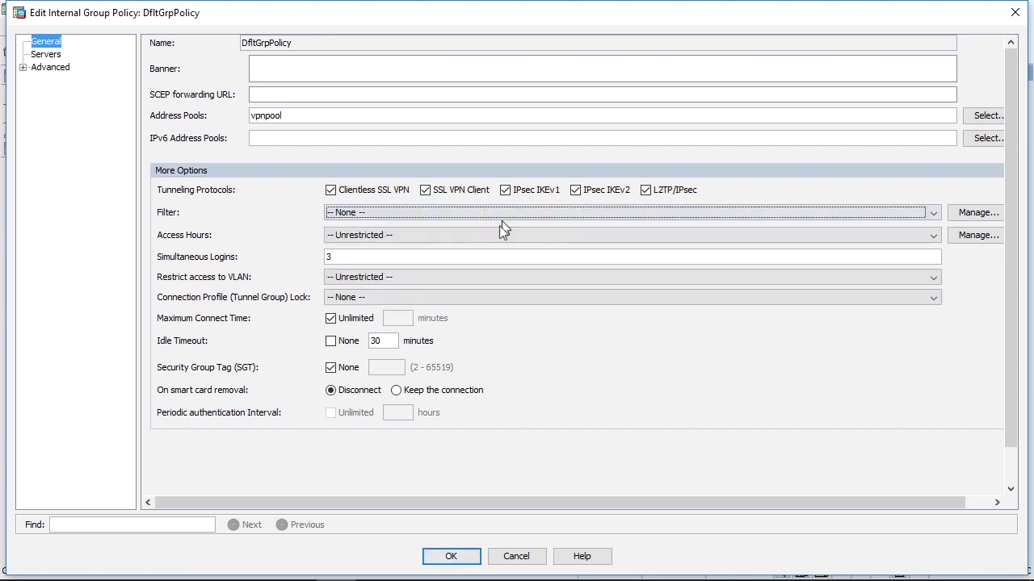
{"action": "left_click", "coordinate": [449, 556]}
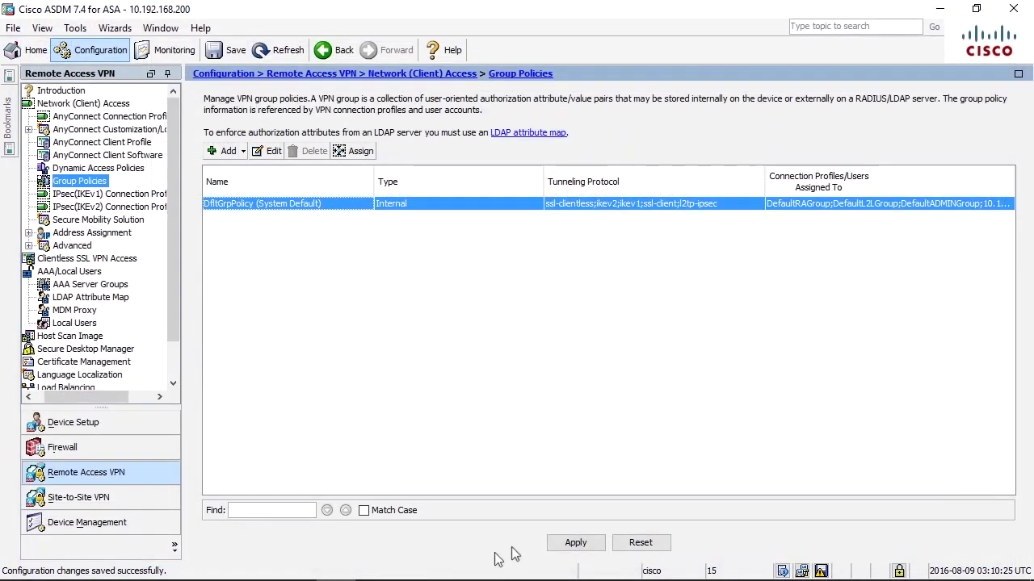
- Apply the change and connect AnyConnect to 10.192.168.200 as the first test user
{"action": "left_click", "coordinate": [573, 543]}
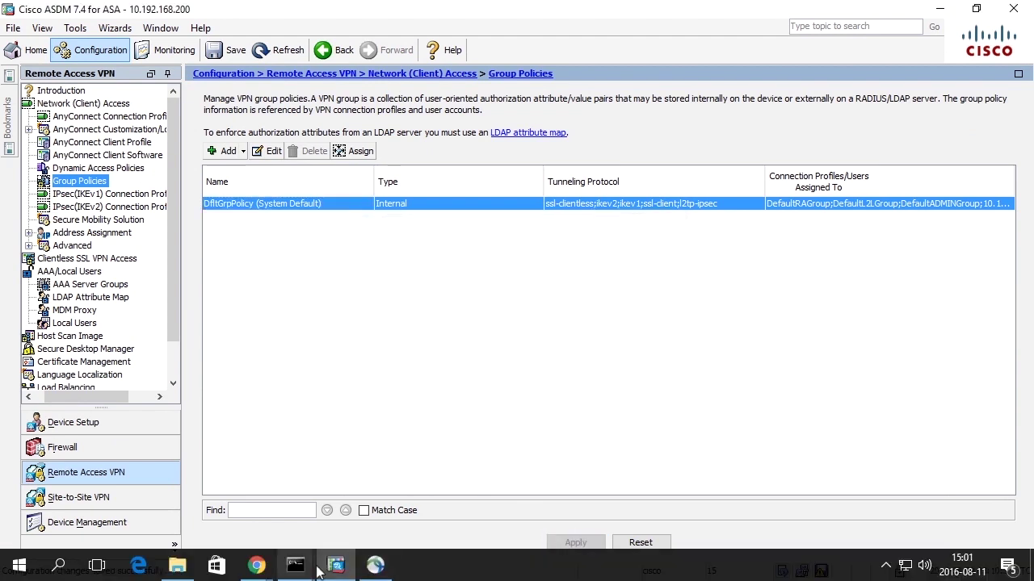
{"action": "left_click", "coordinate": [374, 565]}
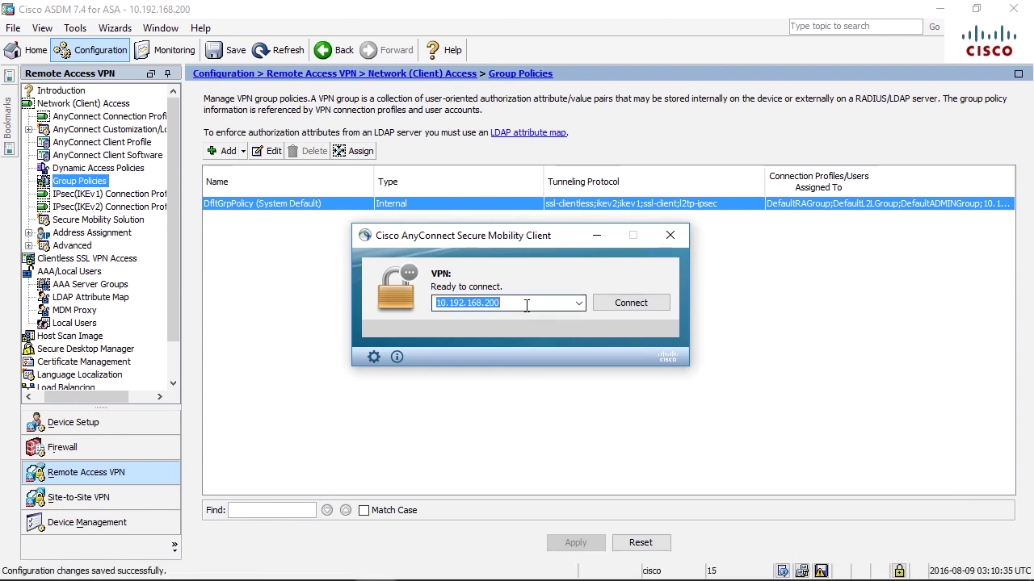
{"action": "left_click", "coordinate": [626, 308]}
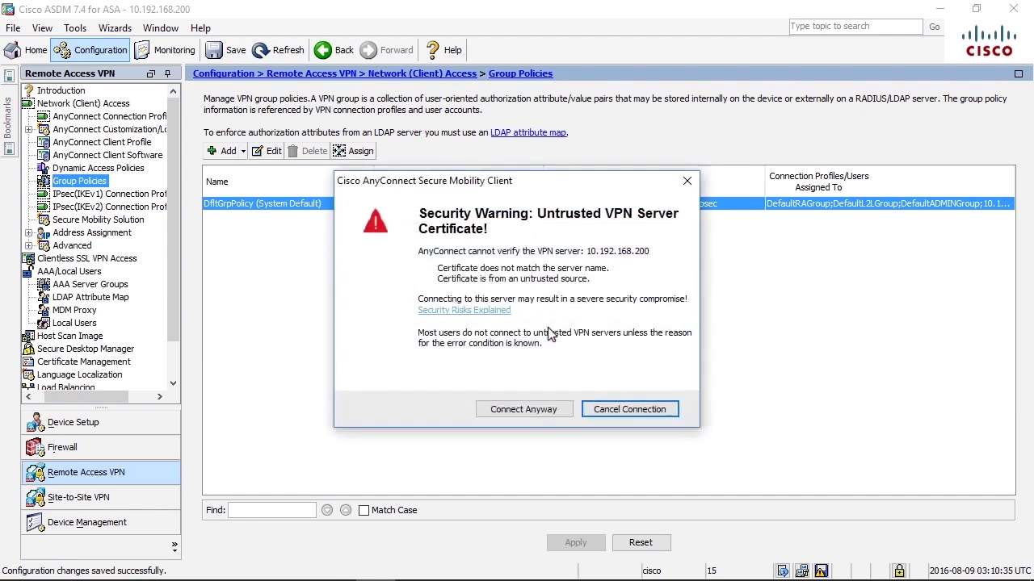
{"action": "left_click", "coordinate": [514, 411]}
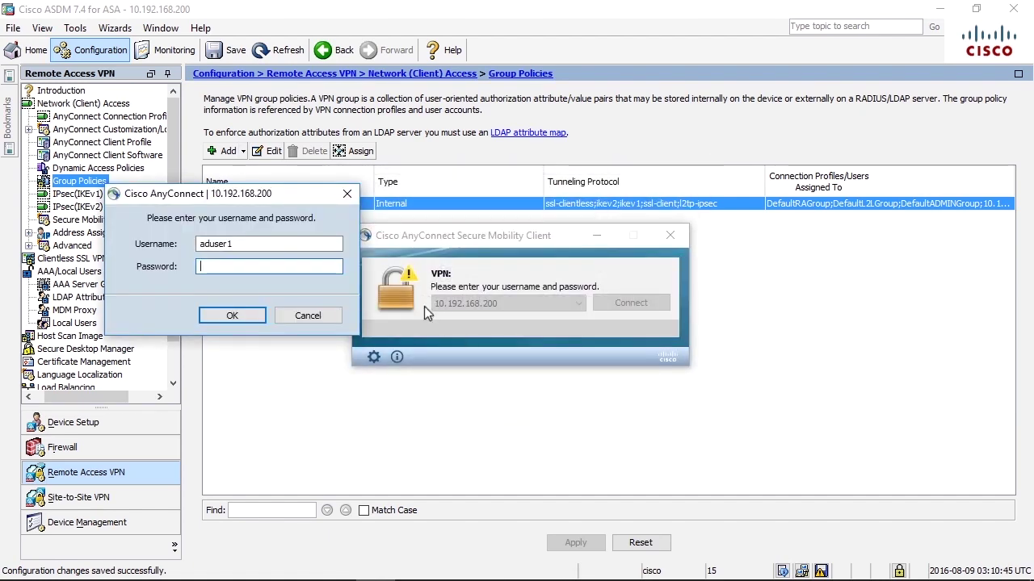
{"action": "type", "text": "cisco123"}
{"action": "key", "text": "Return"}
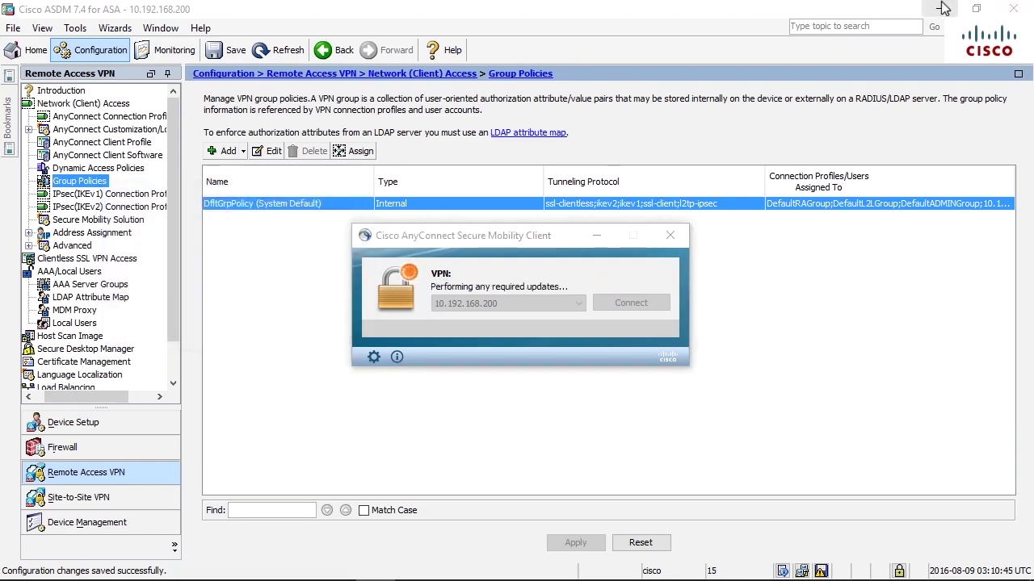
- Minimize ASDM to confirm pings reach 10.0.0.100 and 10.0.0.101, then restore it
{"action": "left_click", "coordinate": [939, 8]}
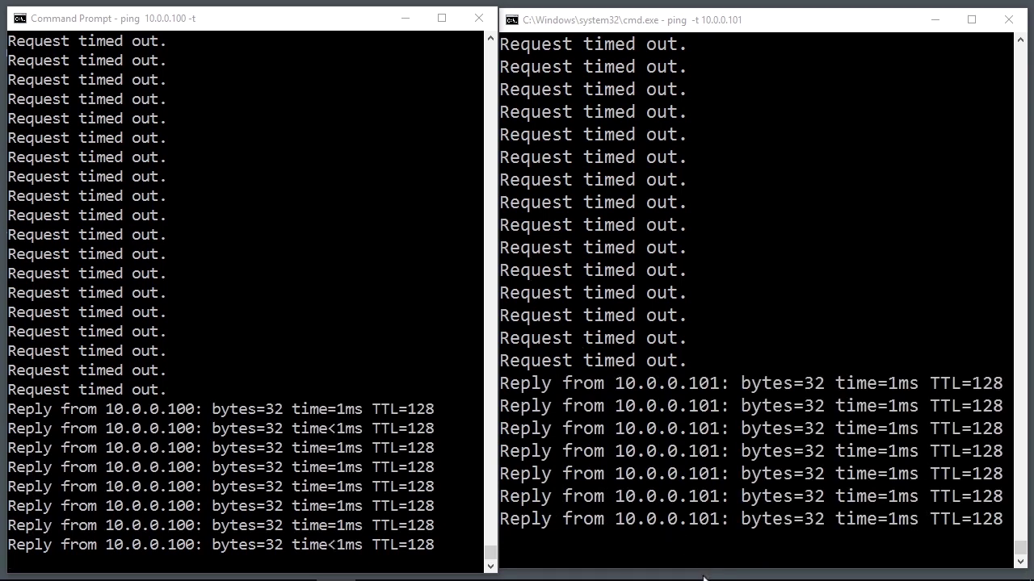
{"action": "mouse_move", "coordinate": [703, 576]}
{"action": "left_click", "coordinate": [336, 565]}
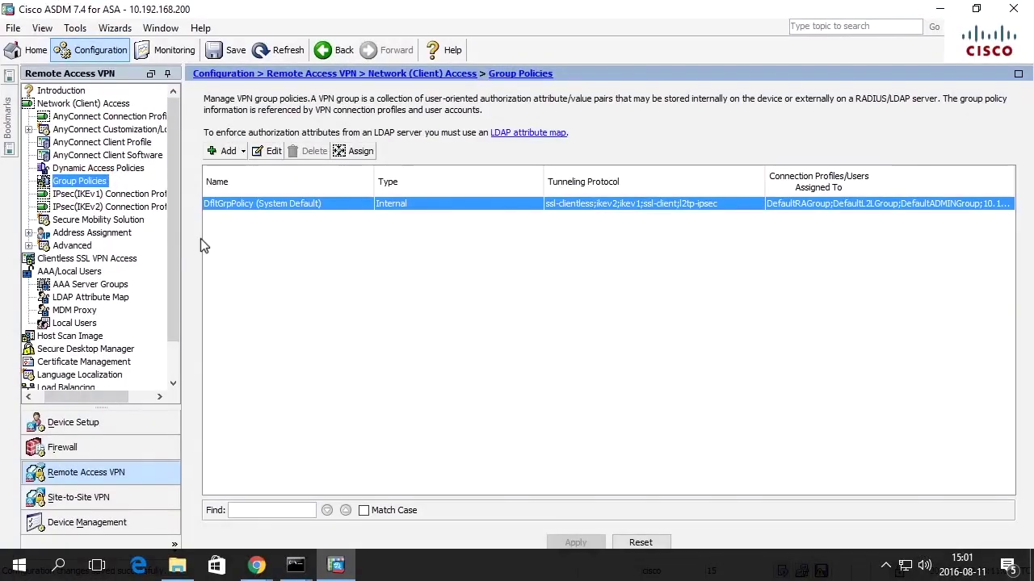
- Start a new dynamic access policy with an LDAP AAA attribute condition
{"action": "left_click", "coordinate": [98, 168]}
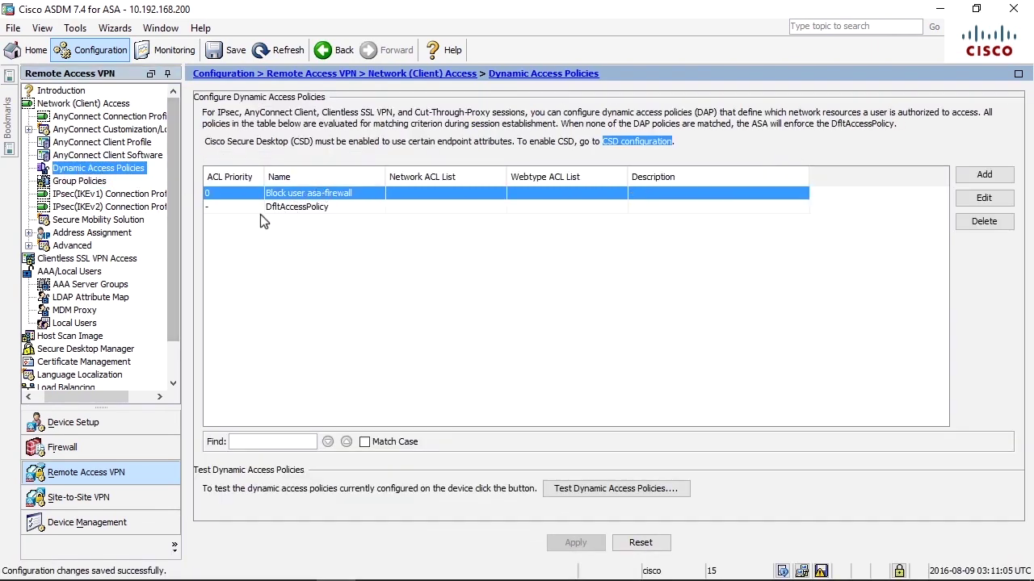
{"action": "left_click", "coordinate": [219, 196]}
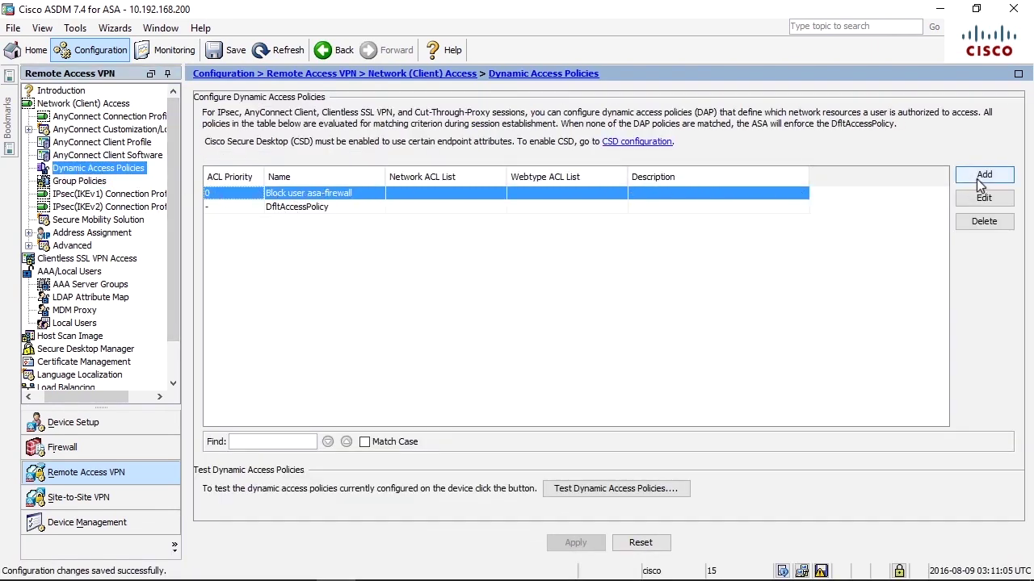
{"action": "left_click", "coordinate": [983, 177]}
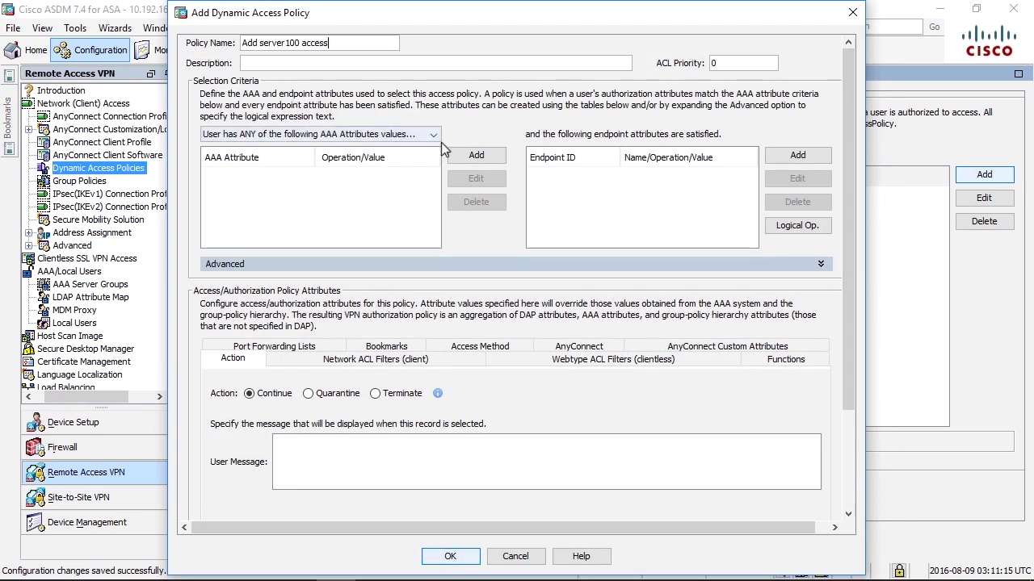
{"action": "left_click", "coordinate": [466, 153]}
{"action": "left_click", "coordinate": [435, 193]}
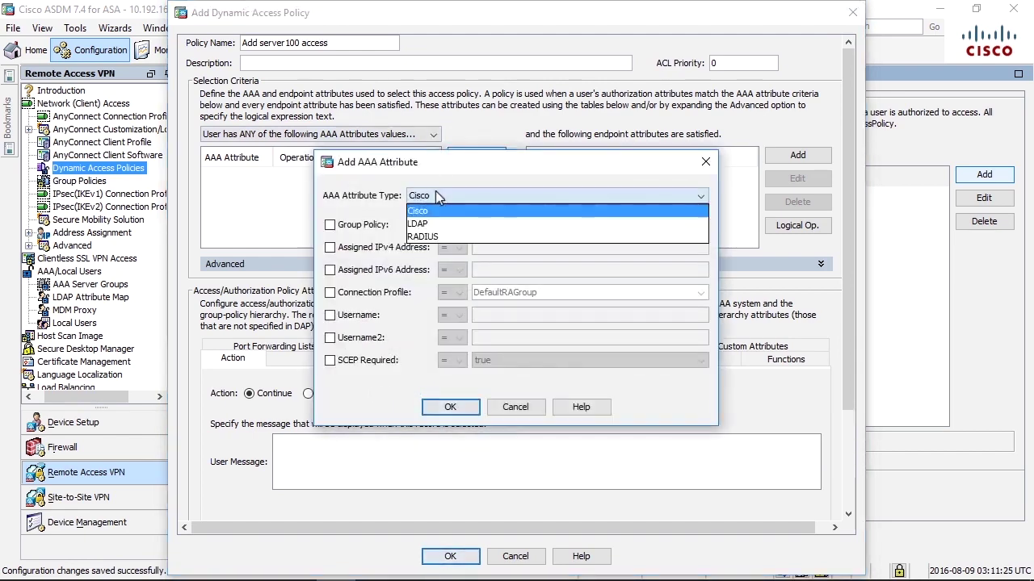
{"action": "left_click", "coordinate": [429, 216]}
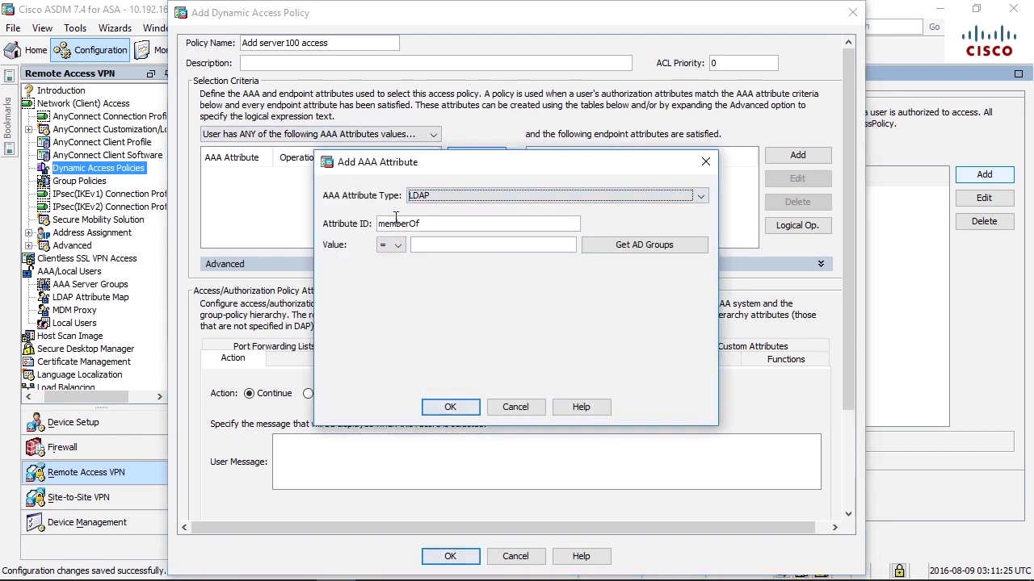
{"action": "left_click", "coordinate": [435, 244]}
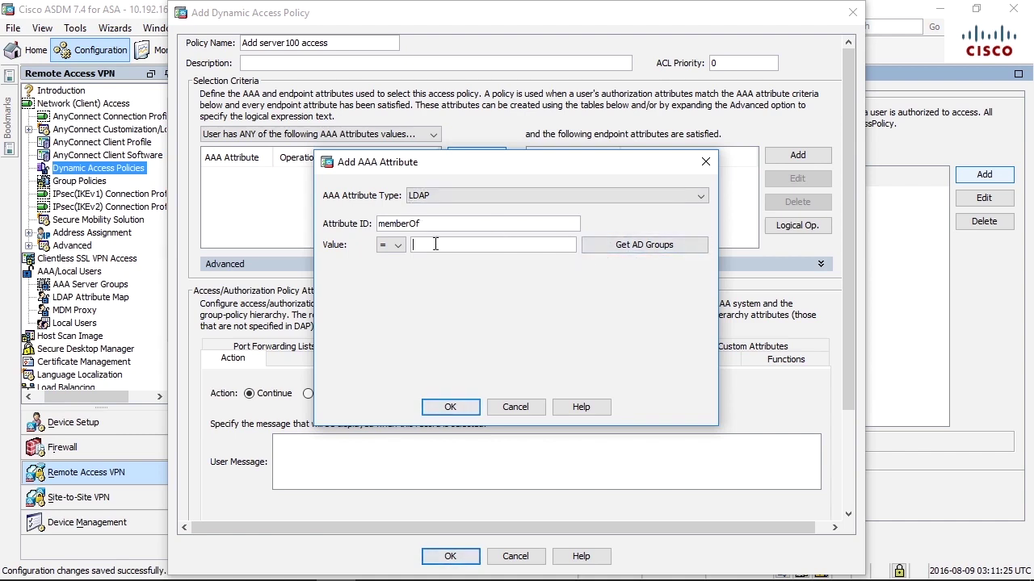
- Set the memberOf value to the vpn-server100-access group from the AD groups filtered by 'vpn'
{"action": "left_click", "coordinate": [637, 245]}
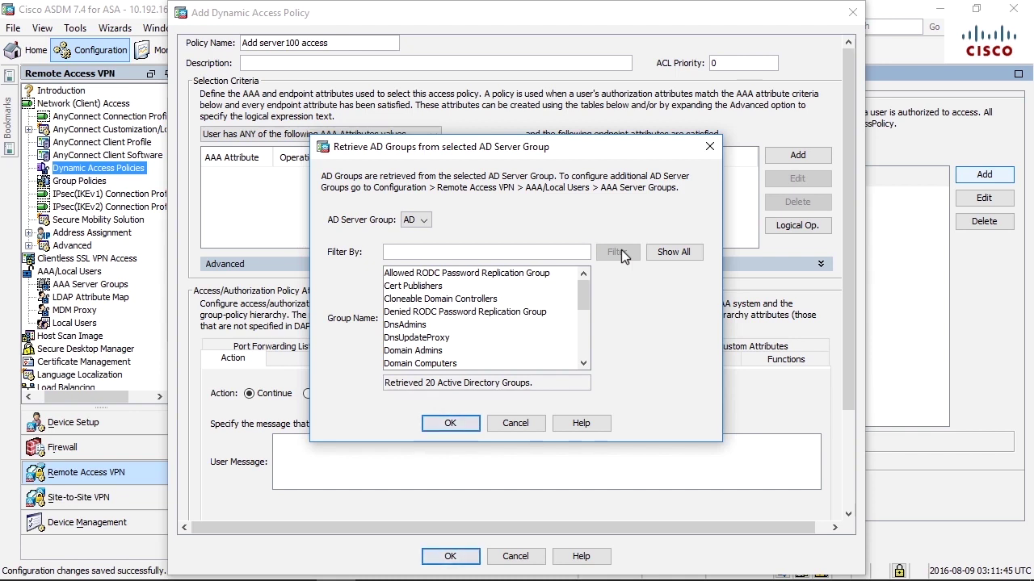
{"action": "left_click", "coordinate": [531, 251]}
{"action": "type", "text": "vpn"}
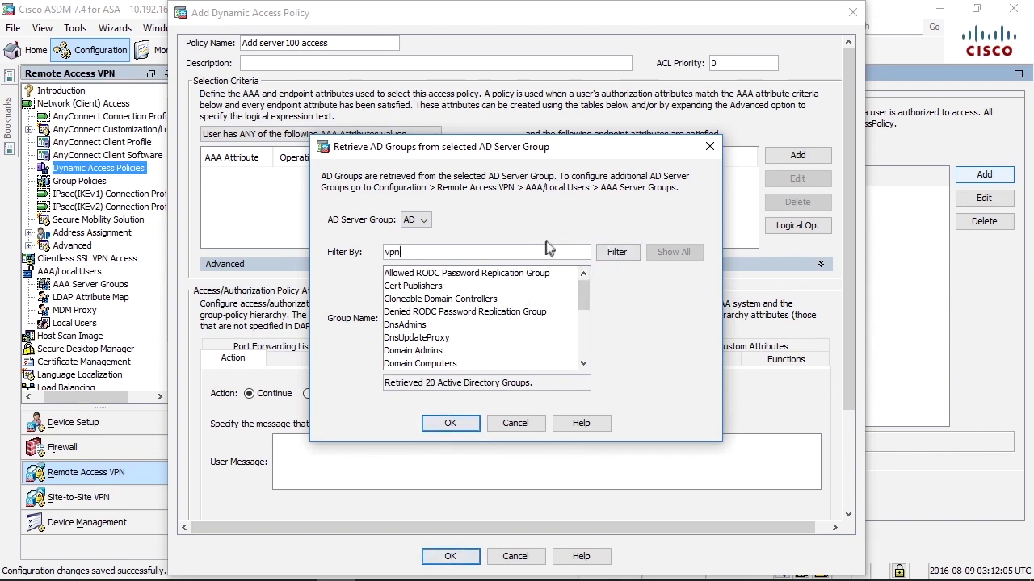
{"action": "left_click", "coordinate": [614, 252]}
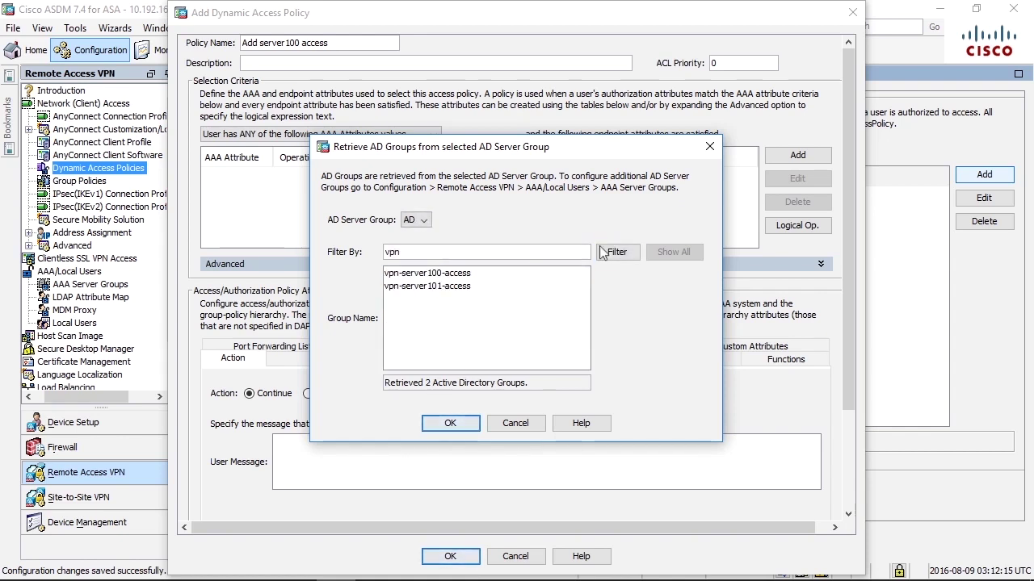
{"action": "left_click", "coordinate": [395, 277]}
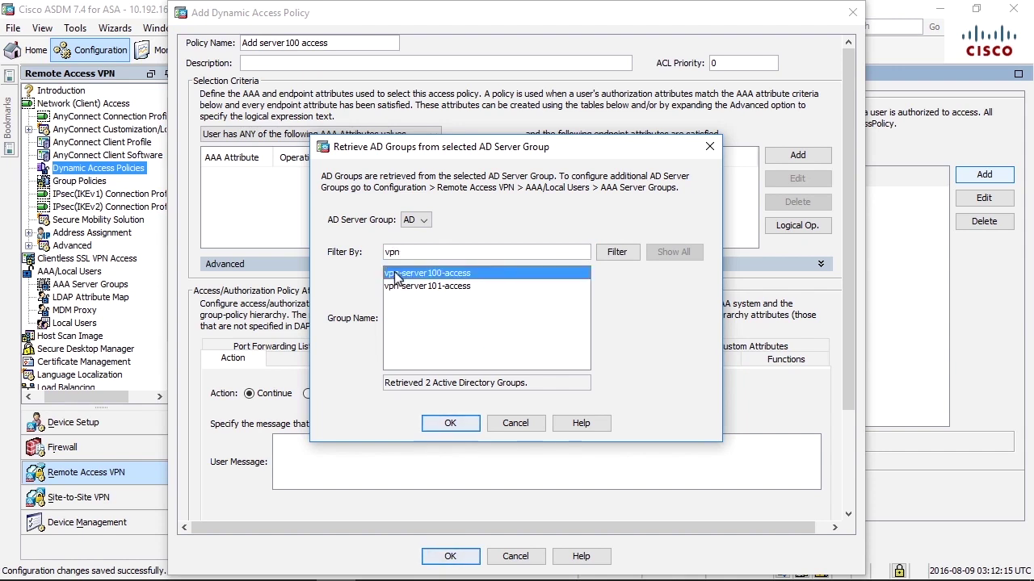
{"action": "left_click", "coordinate": [451, 425]}
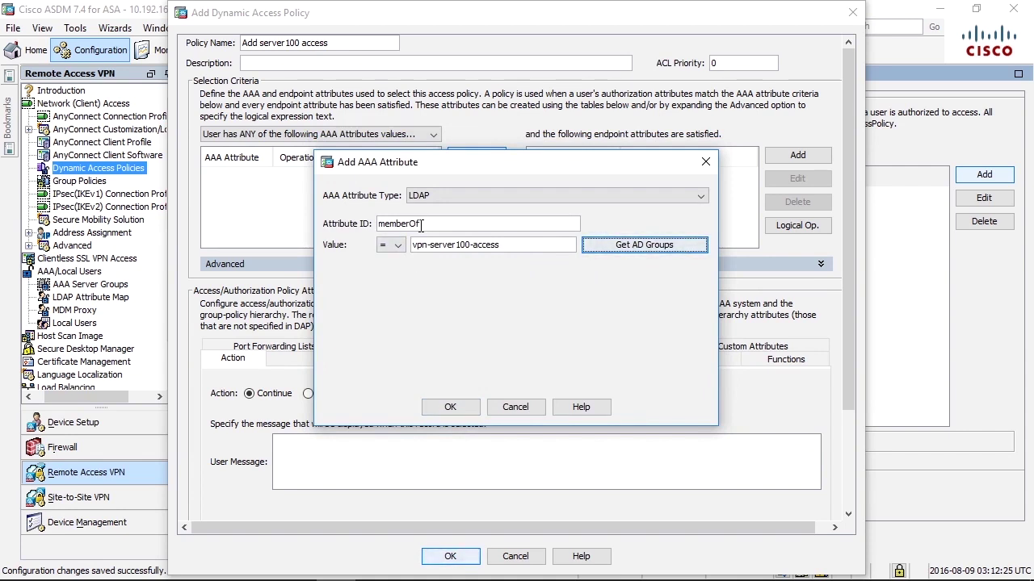
- Add the memberOf condition and choose vpn-server100 as the client network ACL
{"action": "left_click", "coordinate": [469, 409]}
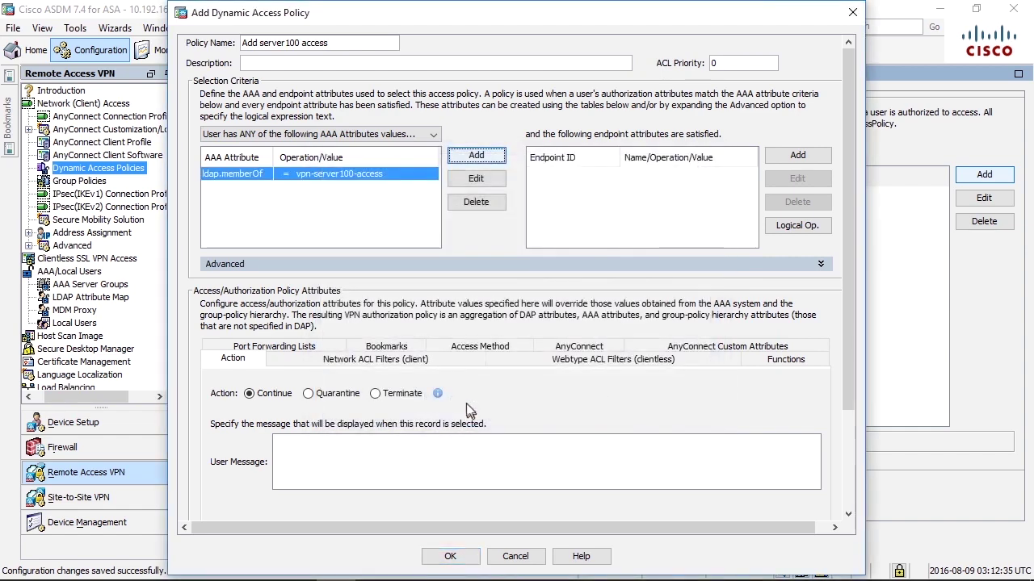
{"action": "left_click", "coordinate": [351, 359]}
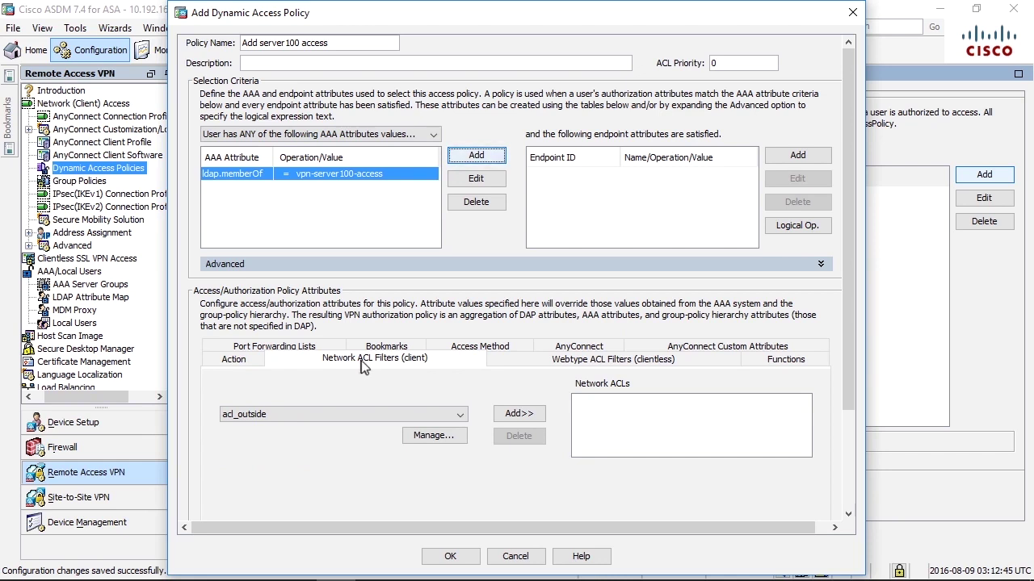
{"action": "left_click", "coordinate": [457, 418]}
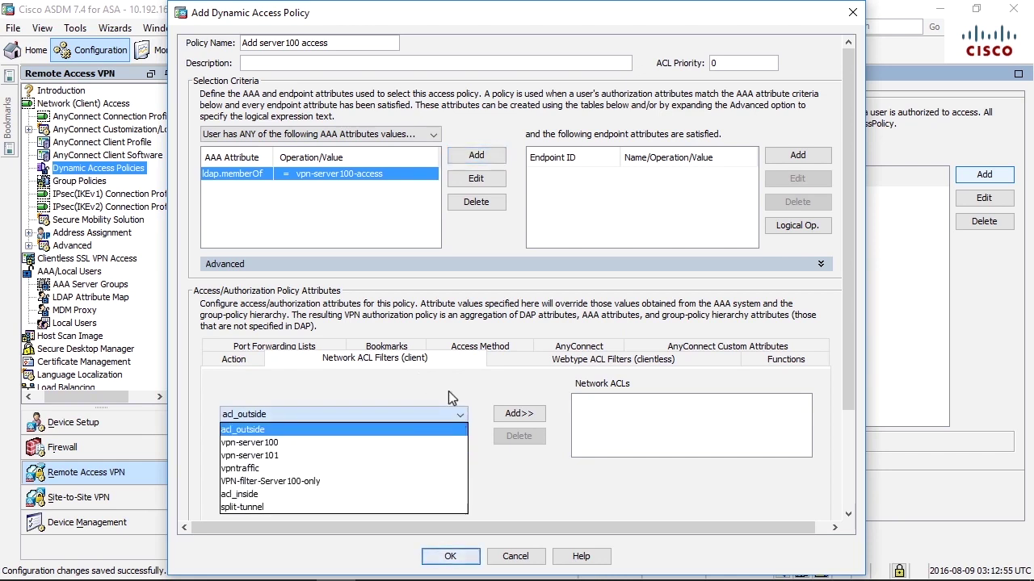
{"action": "left_click", "coordinate": [342, 442]}
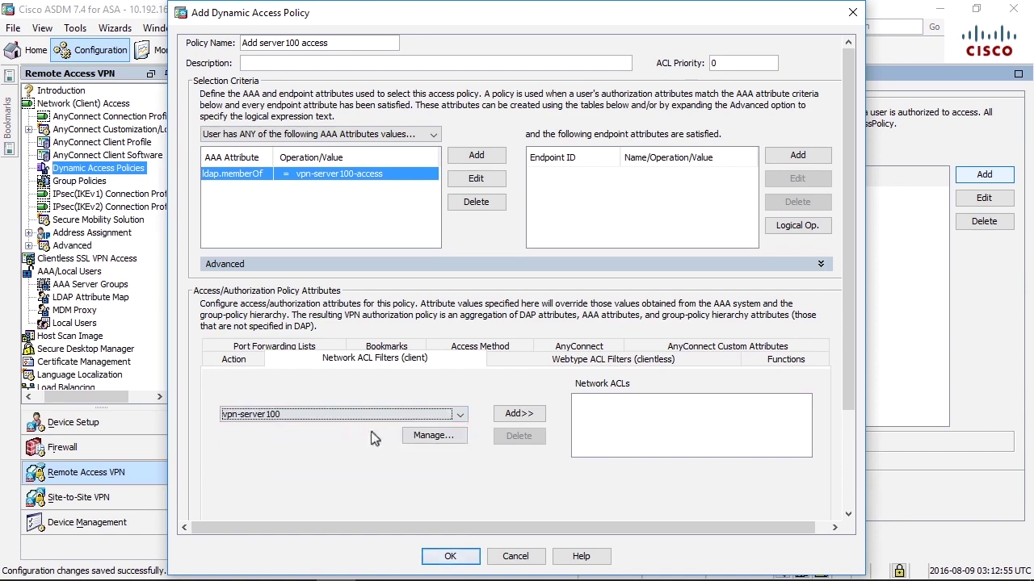
{"action": "left_click", "coordinate": [426, 441]}
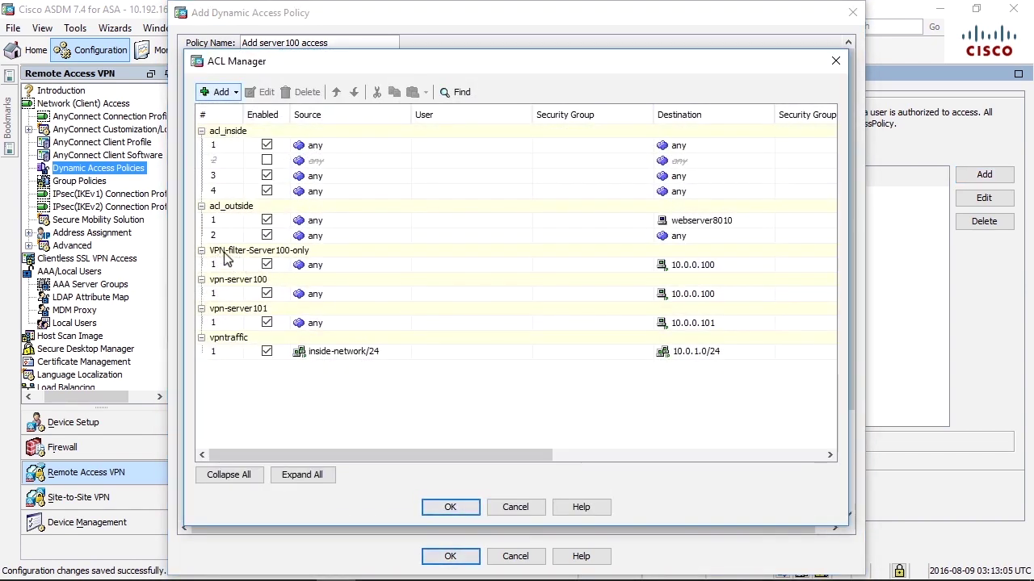
- Verify the vpn-server100 ACL rule permits IP traffic to 10.0.0.100, then close ACL Manager
{"action": "left_click", "coordinate": [233, 280]}
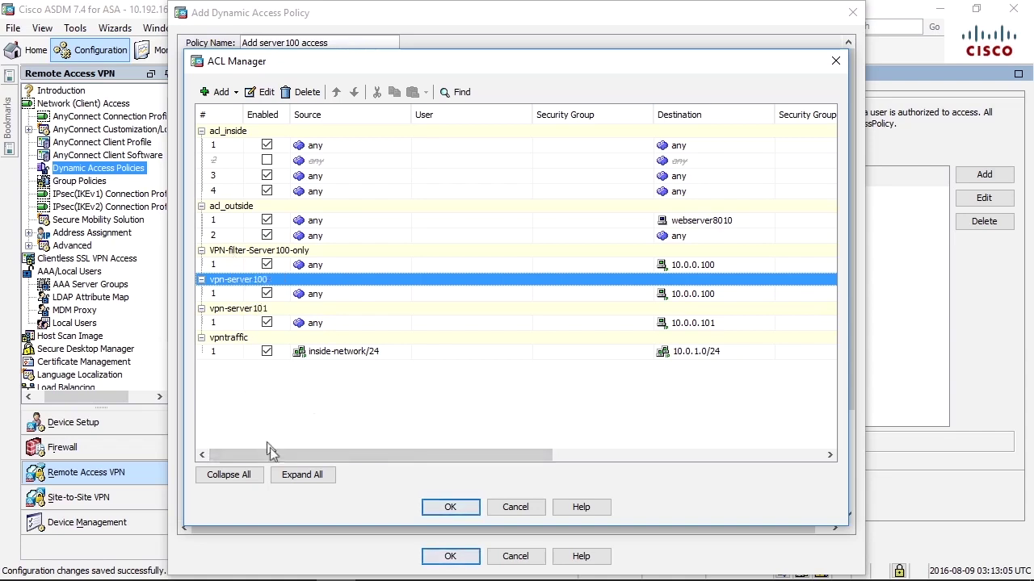
{"action": "left_click_drag", "start_coordinate": [275, 456], "coordinate": [416, 457]}
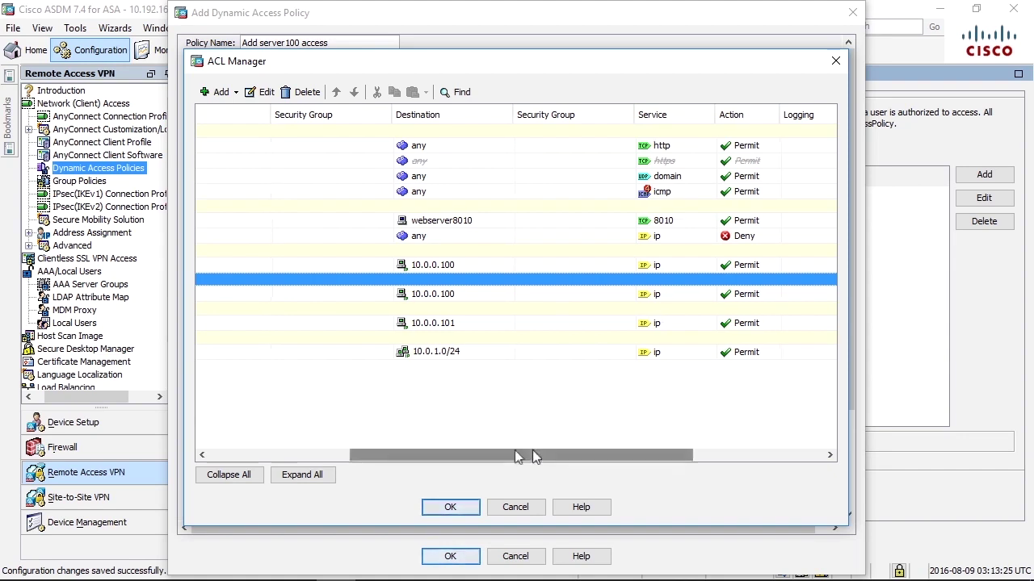
{"action": "left_click_drag", "start_coordinate": [532, 452], "coordinate": [373, 443]}
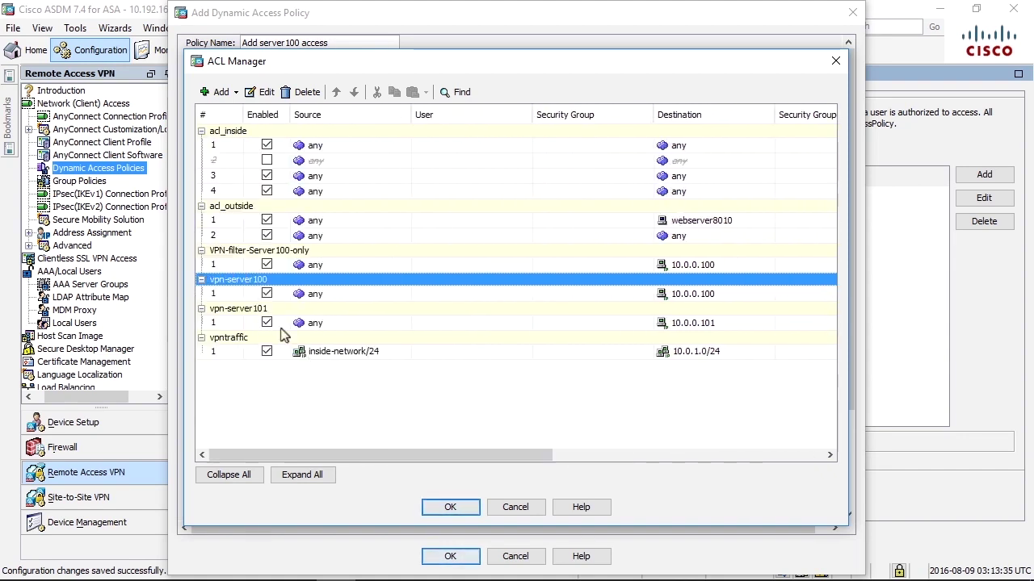
{"action": "left_click", "coordinate": [225, 294]}
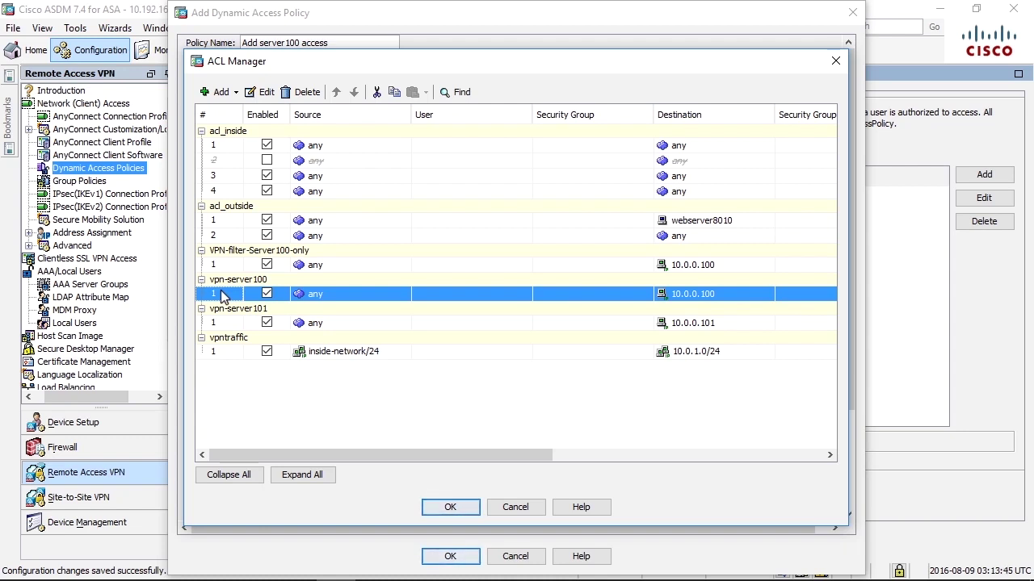
{"action": "left_click", "coordinate": [226, 280]}
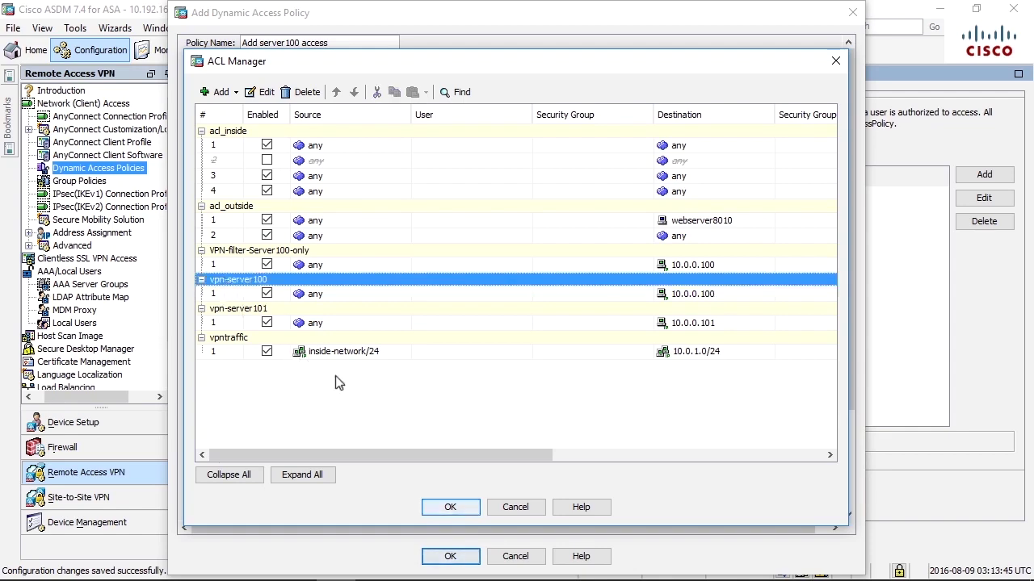
{"action": "left_click", "coordinate": [449, 508]}
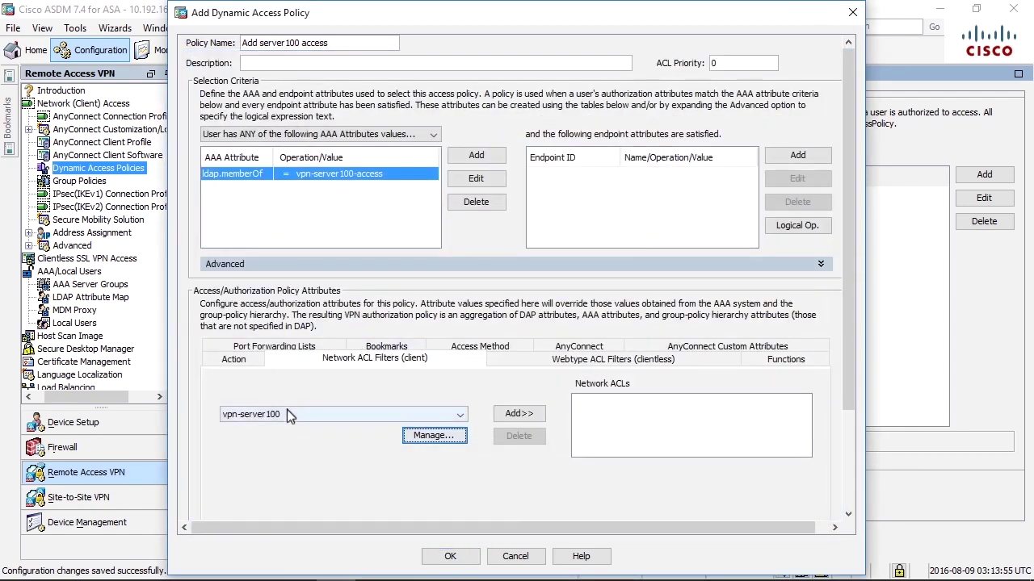
- Add vpn-server100 to the policy's Network ACLs and save 'Add server100 access'
{"action": "left_click", "coordinate": [519, 415]}
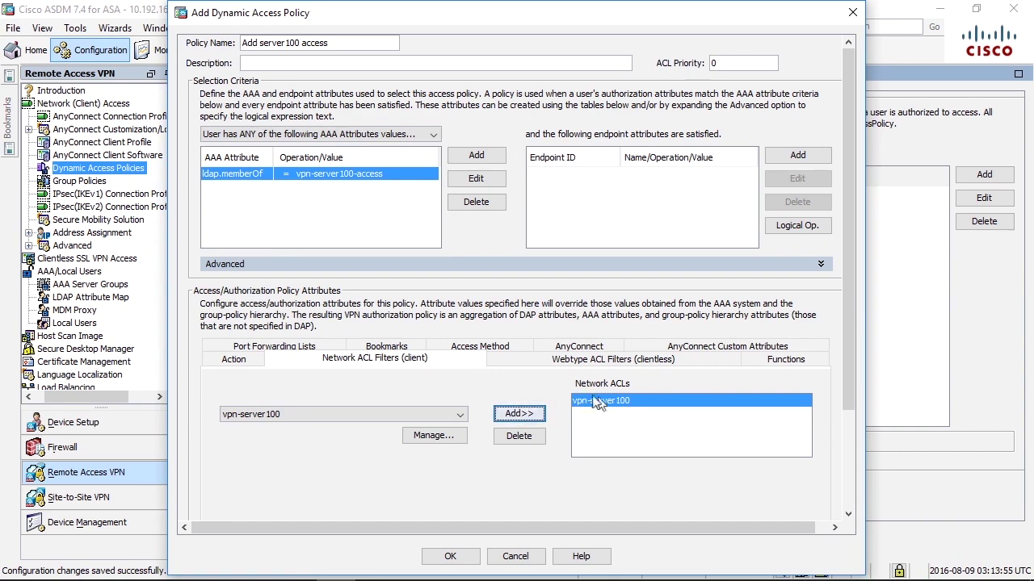
{"action": "left_click", "coordinate": [450, 556]}
- Create a policy named 'Add server 101 access' with an LDAP attribute condition
{"action": "left_click", "coordinate": [984, 174]}
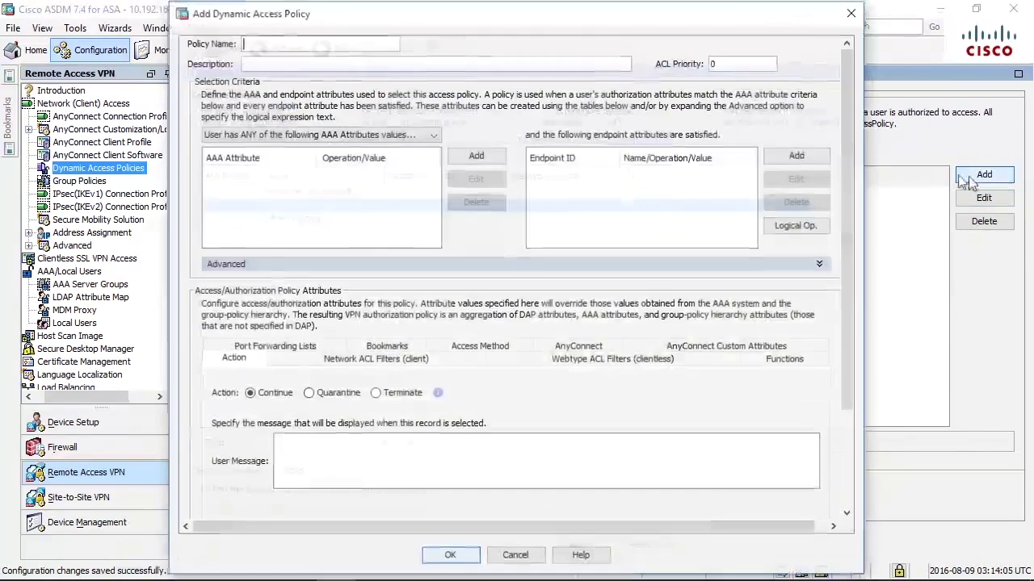
{"action": "left_click_drag", "start_coordinate": [532, 16], "coordinate": [614, 49]}
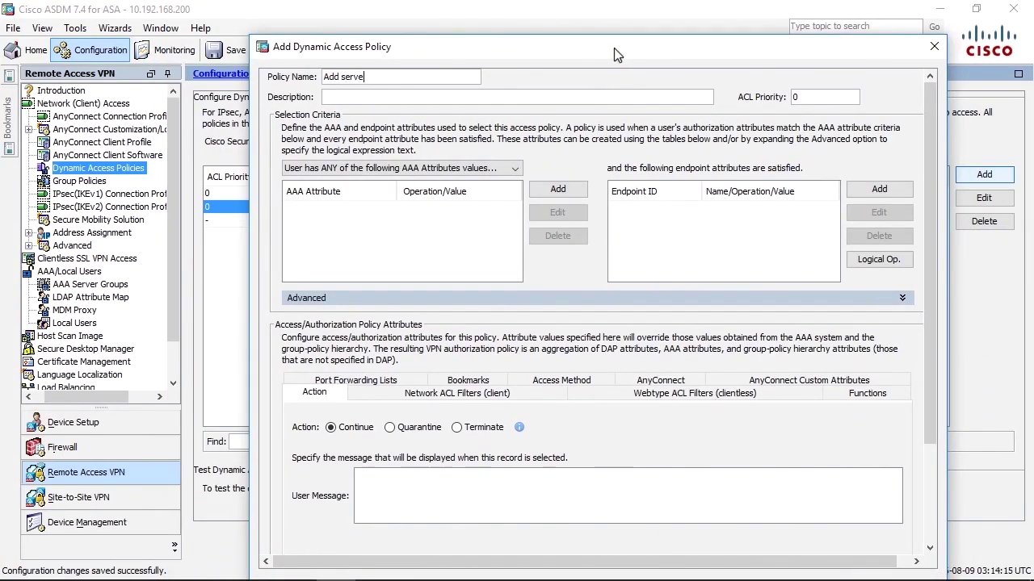
{"action": "type", "text": "Add server 101 access"}
{"action": "left_click", "coordinate": [558, 191]}
{"action": "left_click", "coordinate": [496, 229]}
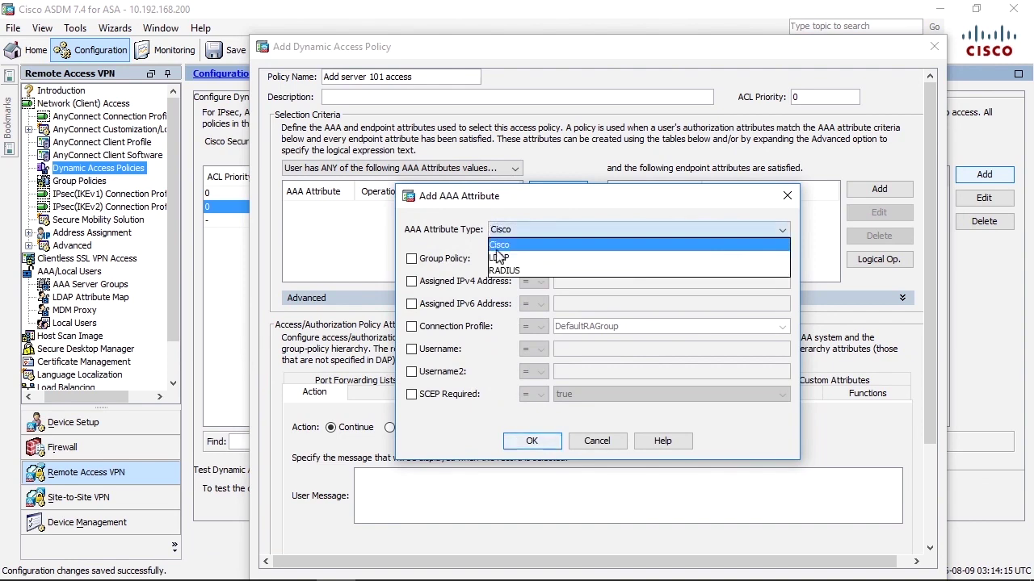
{"action": "left_click", "coordinate": [498, 257]}
- Match memberOf to the vpn-server101-access AD group
{"action": "left_click", "coordinate": [692, 278]}
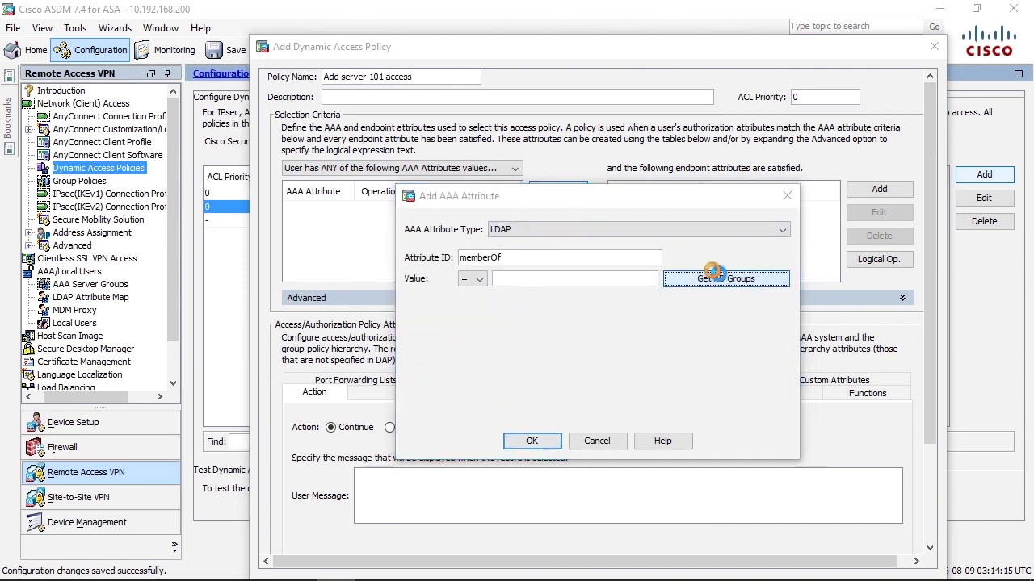
{"action": "type", "text": "vpn"}
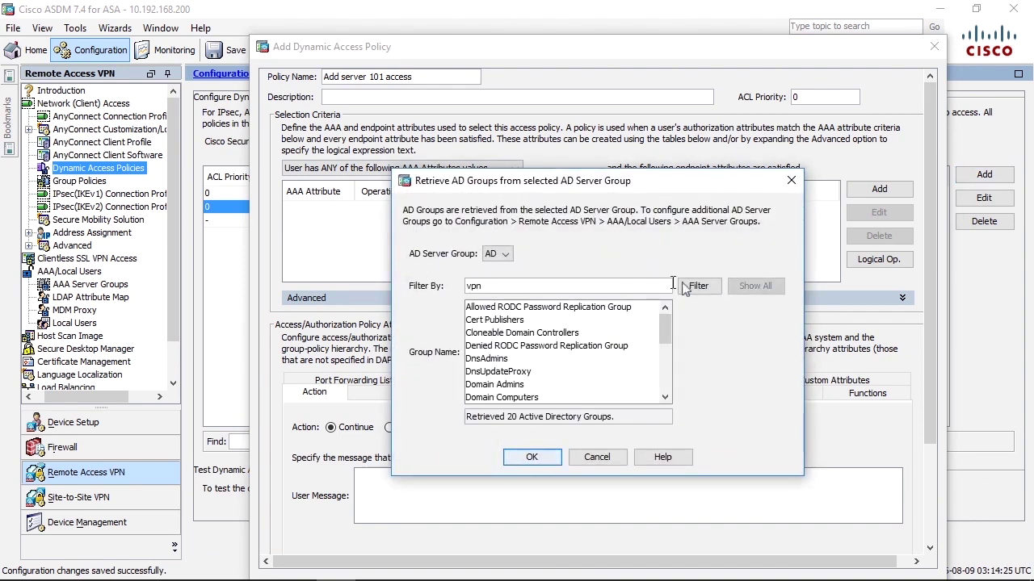
{"action": "left_click", "coordinate": [692, 287]}
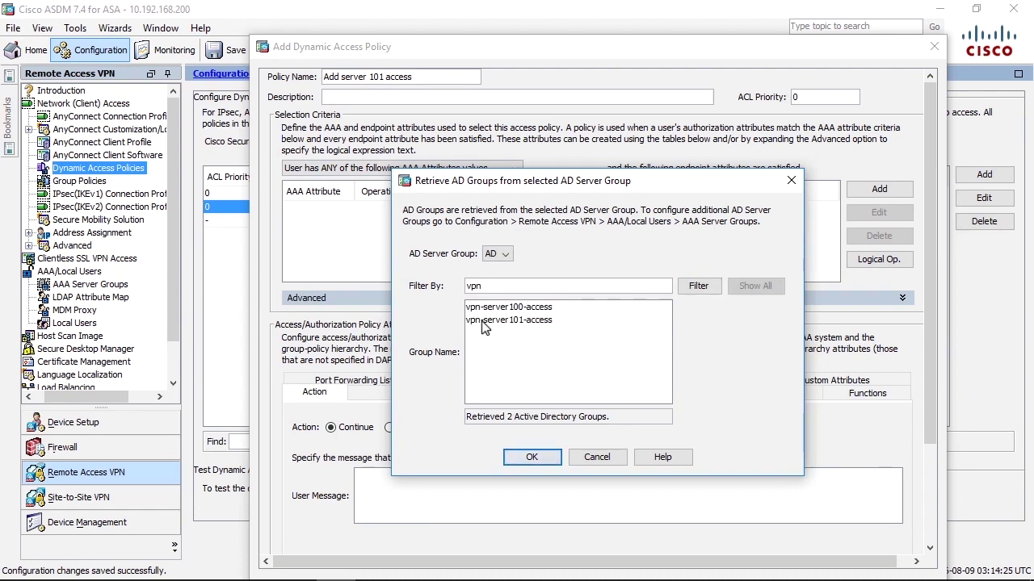
{"action": "left_click", "coordinate": [482, 321]}
{"action": "left_click", "coordinate": [532, 457]}
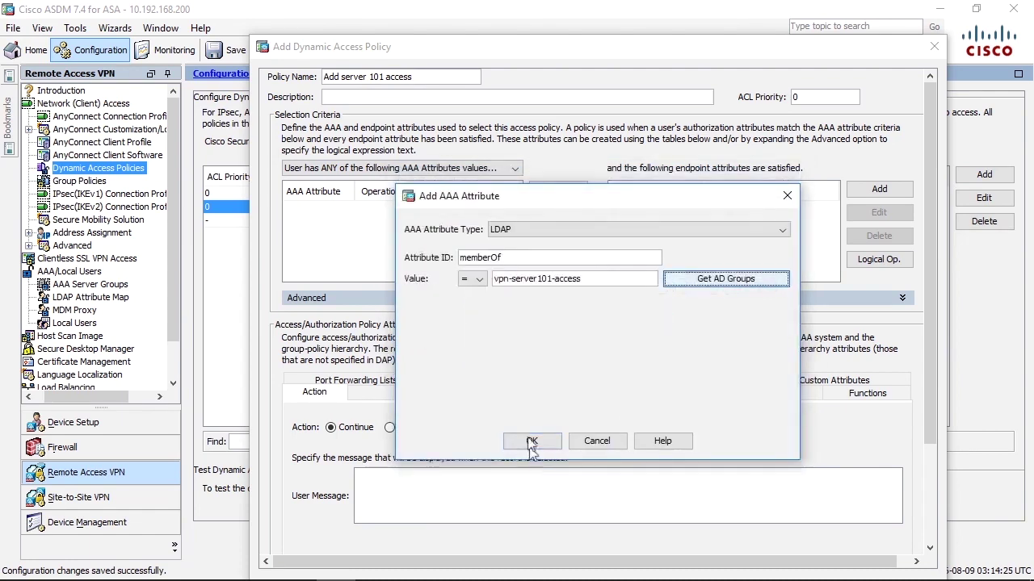
{"action": "left_click", "coordinate": [532, 441]}
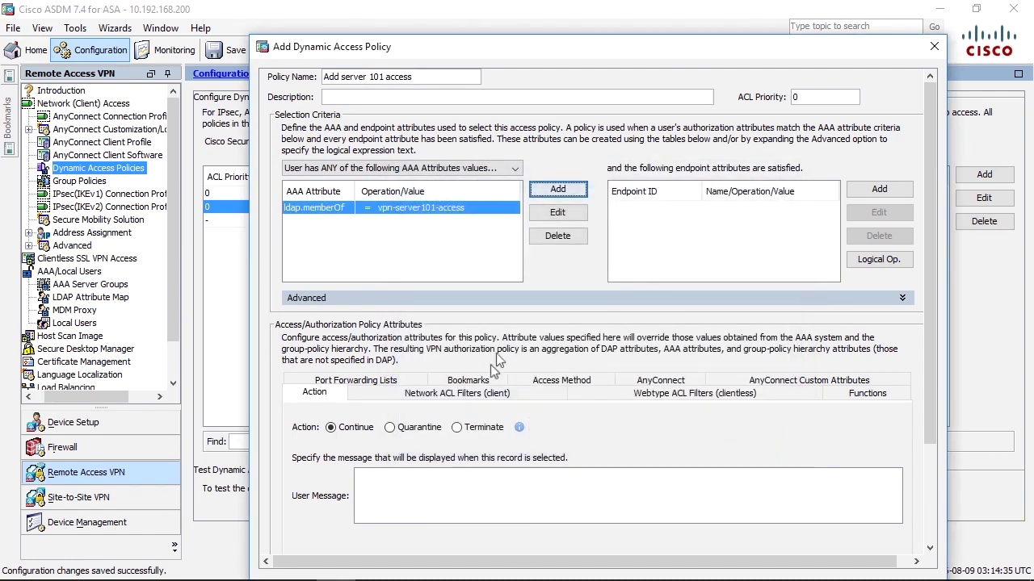
- Choose vpn-server101 as the client network ACL and check it in ACL Manager
{"action": "left_click", "coordinate": [481, 394]}
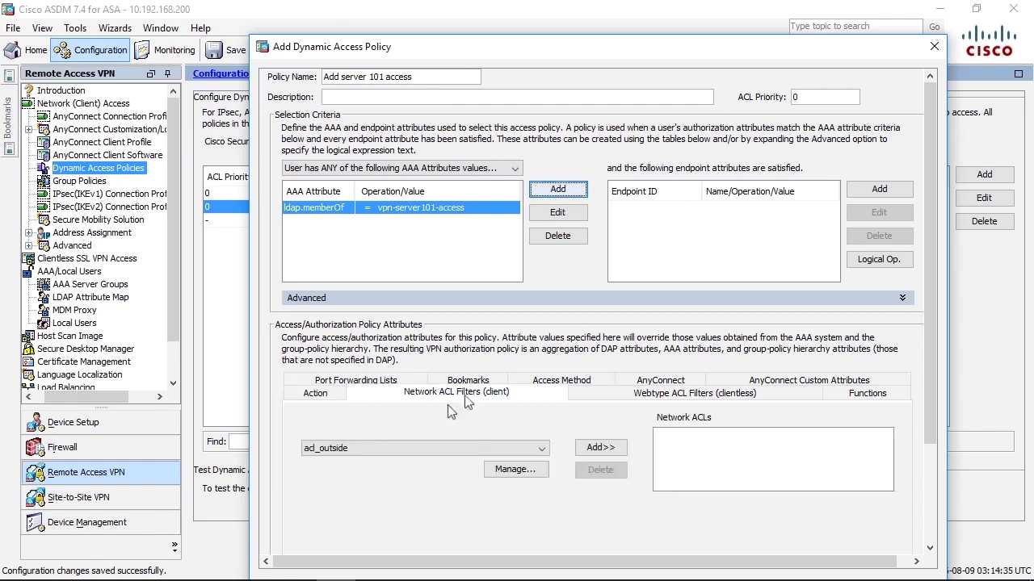
{"action": "left_click", "coordinate": [538, 446]}
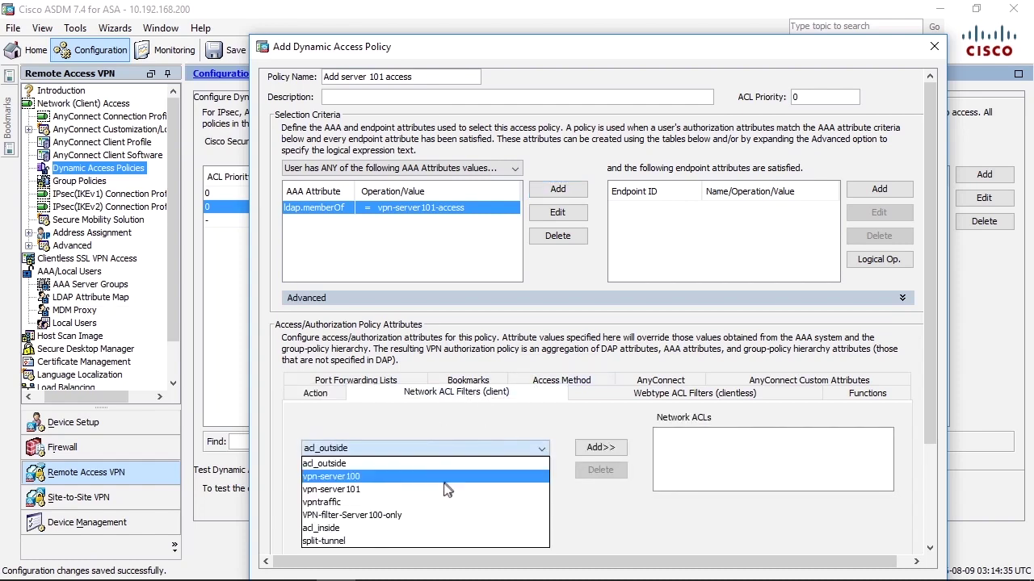
{"action": "left_click", "coordinate": [444, 487]}
{"action": "left_click", "coordinate": [510, 471]}
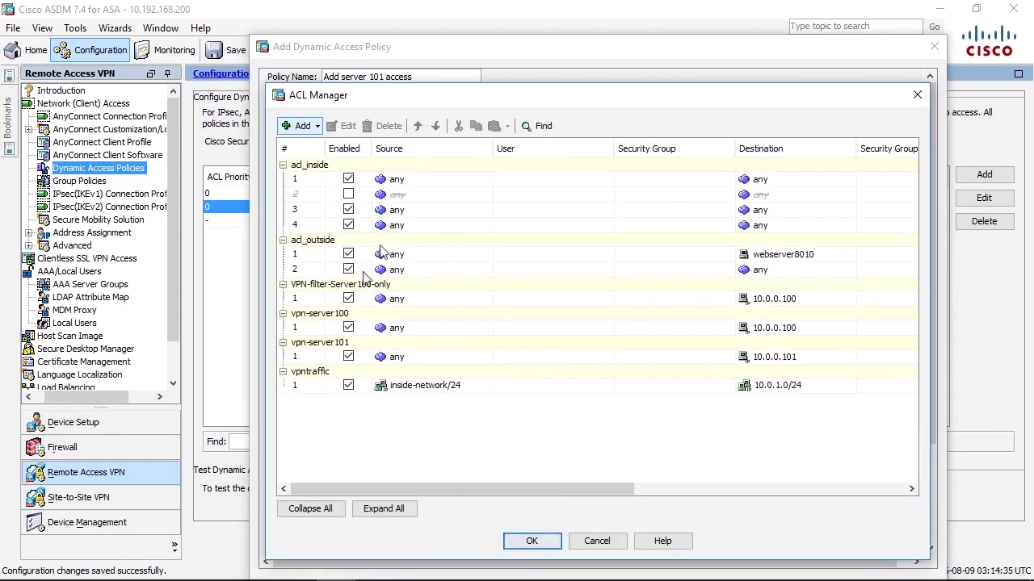
{"action": "left_click", "coordinate": [311, 343]}
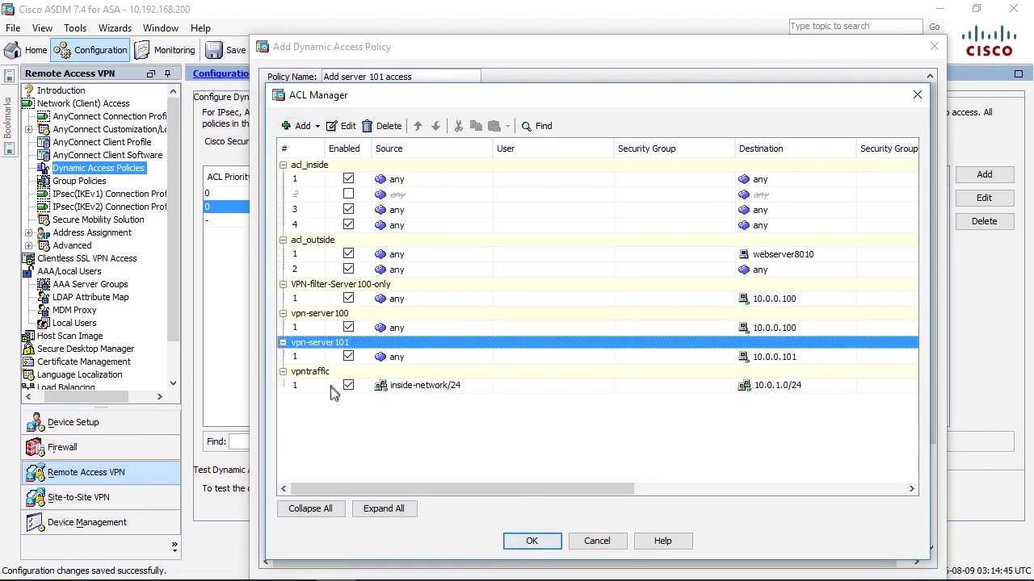
{"action": "left_click", "coordinate": [531, 541]}
- Add vpn-server101 to the Network ACLs, save the policy, and apply the configuration
{"action": "left_click", "coordinate": [600, 448]}
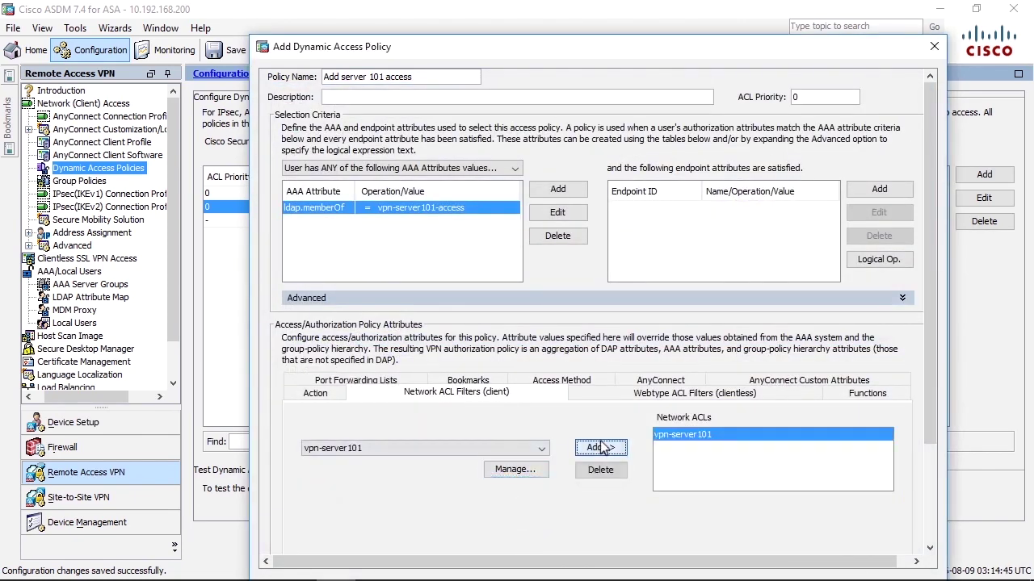
{"action": "left_click_drag", "start_coordinate": [647, 42], "coordinate": [631, 8]}
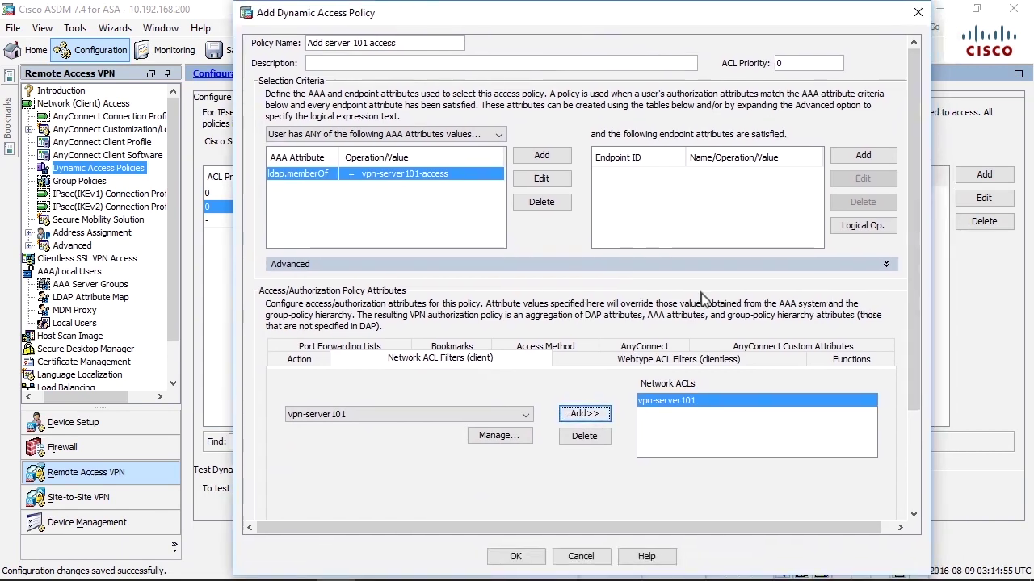
{"action": "left_click", "coordinate": [504, 562]}
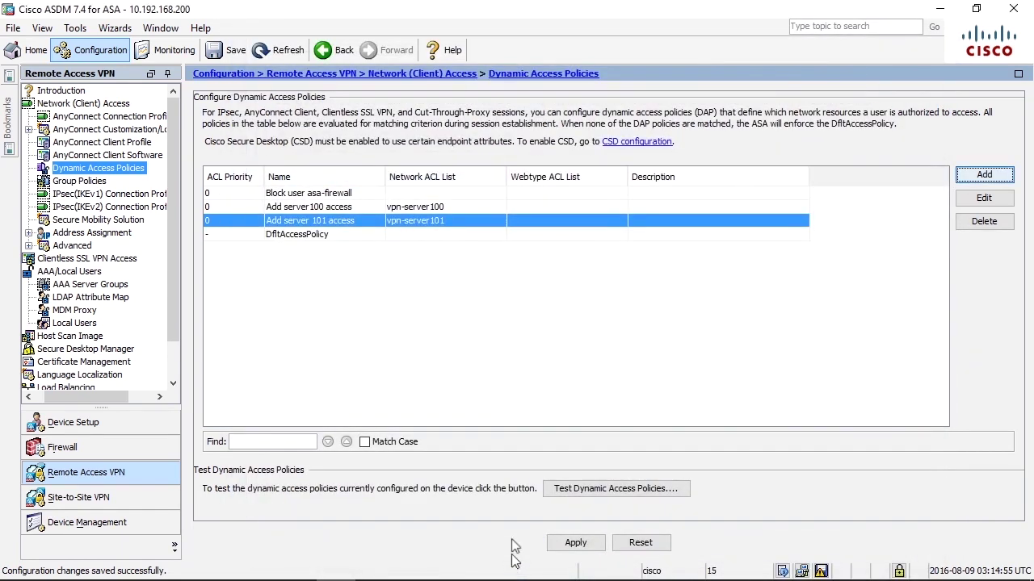
{"action": "left_click", "coordinate": [575, 542]}
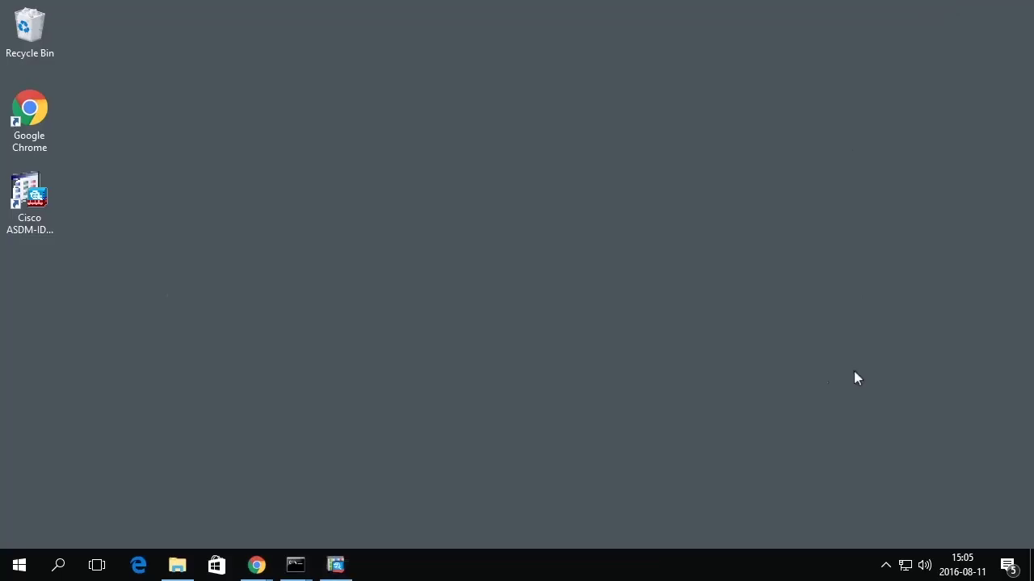
- Bring up the 10.0.0.101 and 10.0.0.100 ping windows and disconnect AnyConnect
{"action": "left_click", "coordinate": [295, 566]}
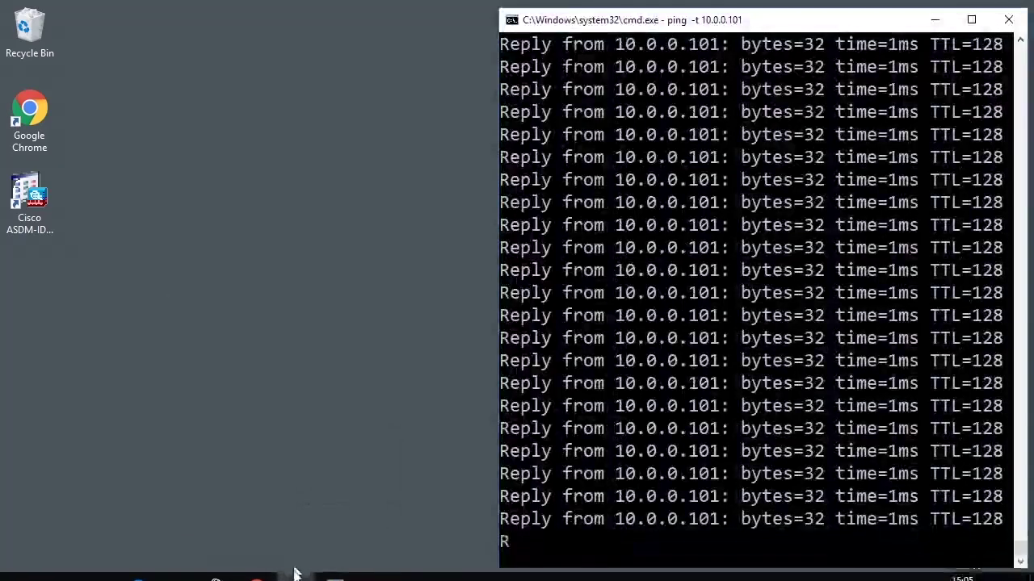
{"action": "left_click", "coordinate": [242, 494]}
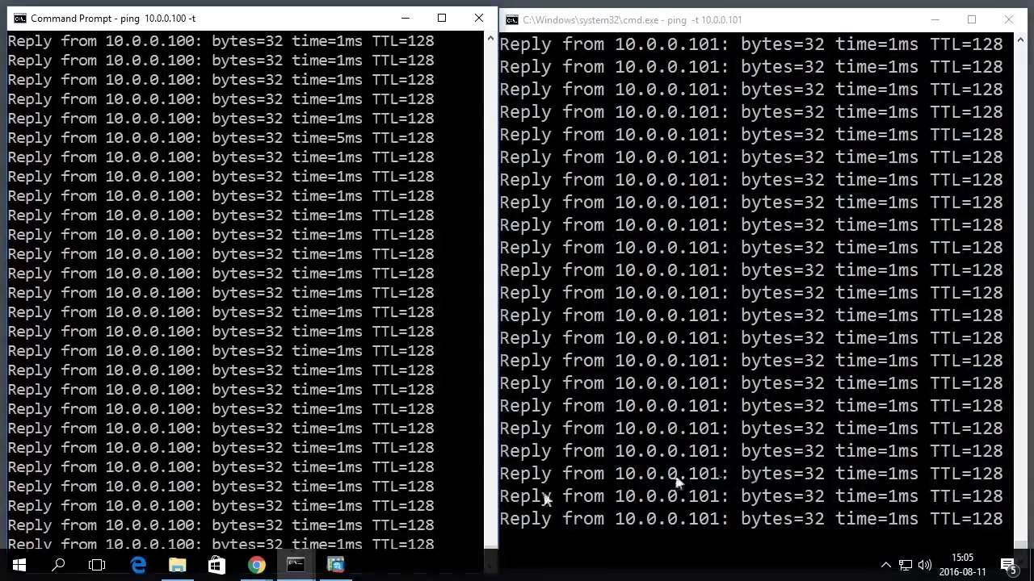
{"action": "left_click", "coordinate": [886, 565]}
{"action": "left_click", "coordinate": [917, 535]}
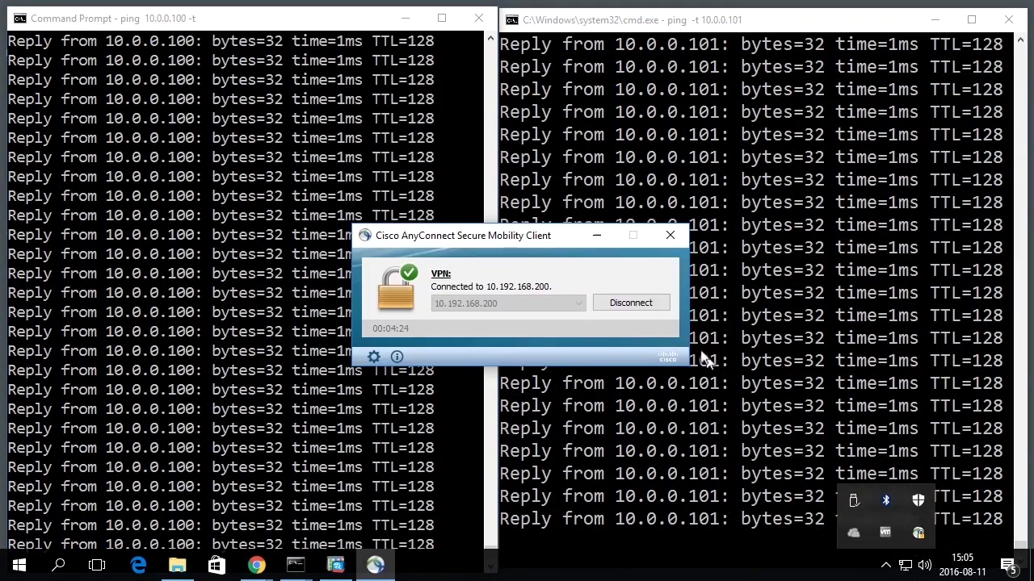
{"action": "left_click", "coordinate": [618, 303]}
- Reconnect to 10.192.168.200 as the first test user and pause the 10.0.0.100 ping output
{"action": "left_click", "coordinate": [530, 302]}
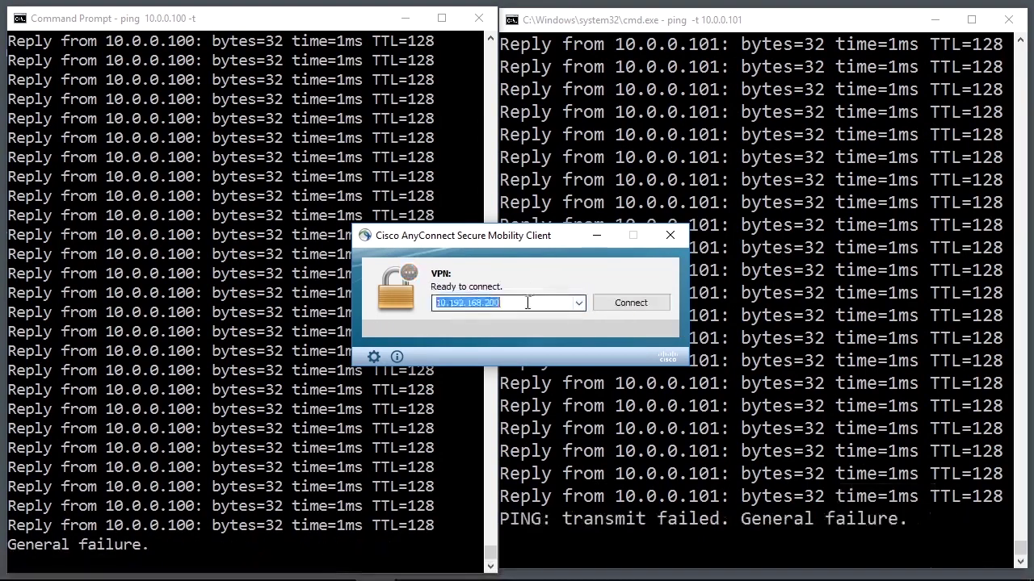
{"action": "left_click", "coordinate": [618, 305]}
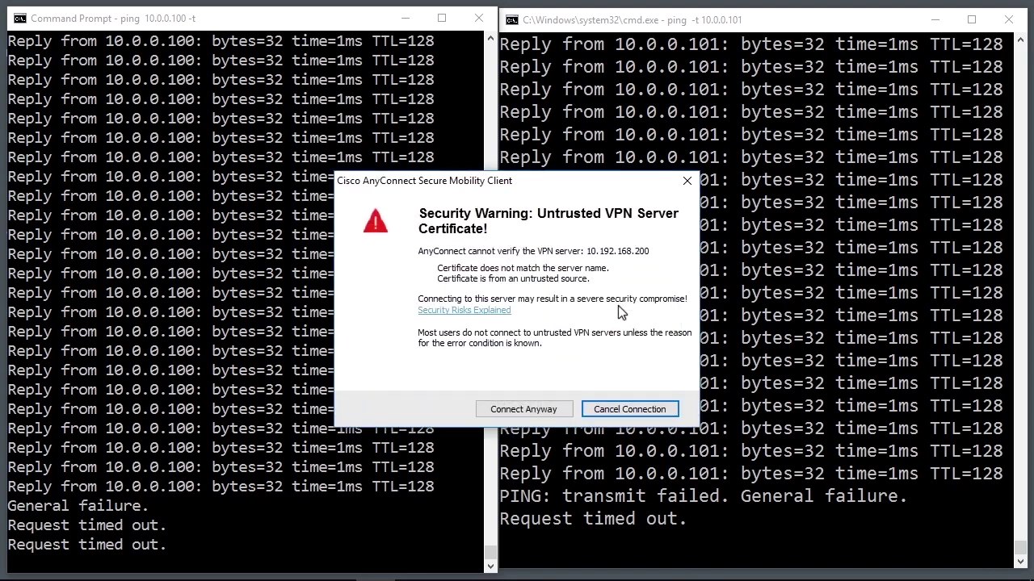
{"action": "left_click", "coordinate": [508, 409]}
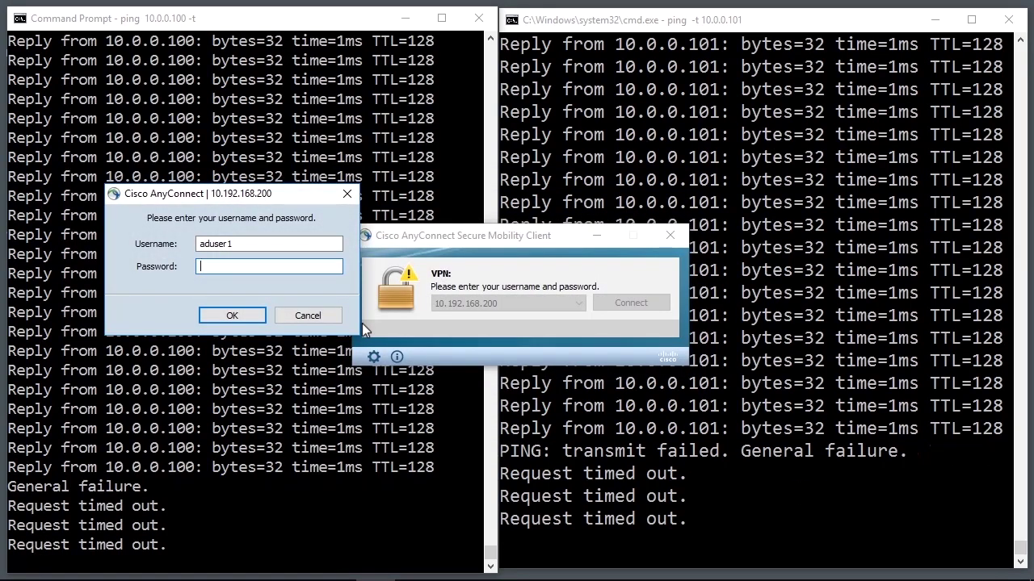
{"action": "type", "text": "*********"}
{"action": "key", "text": "Return"}
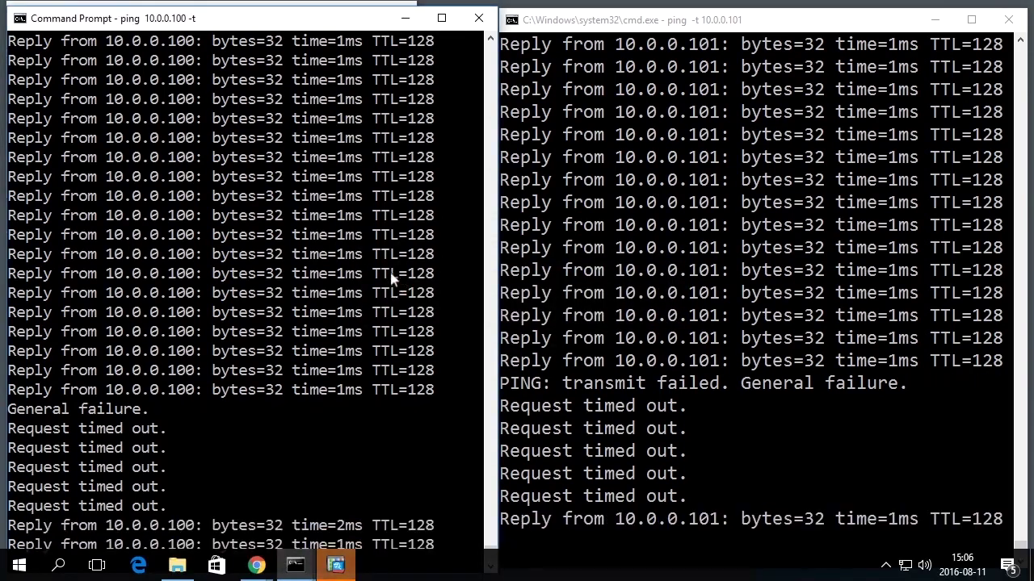
{"action": "left_click", "coordinate": [411, 331]}
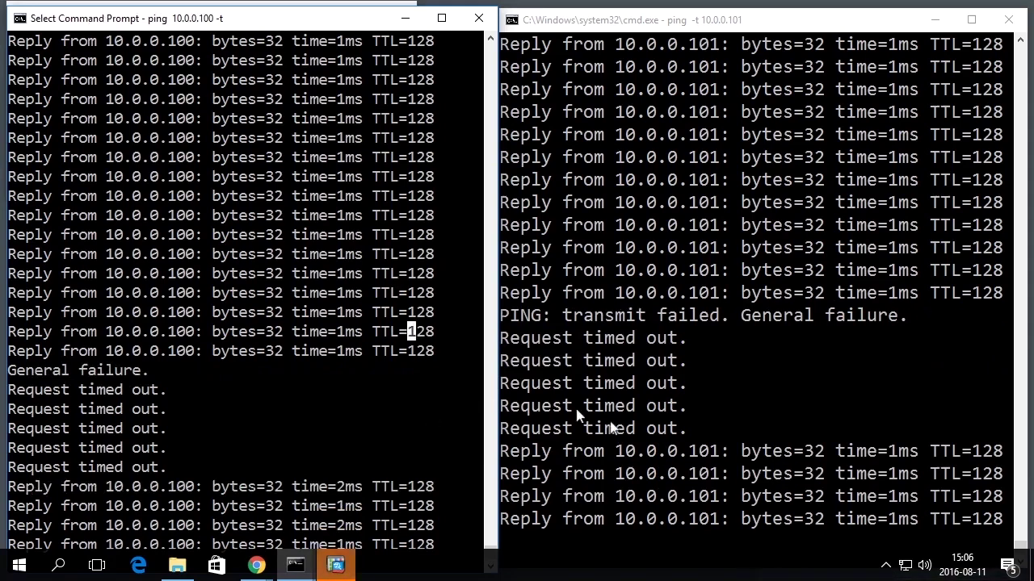
{"action": "left_click", "coordinate": [886, 568]}
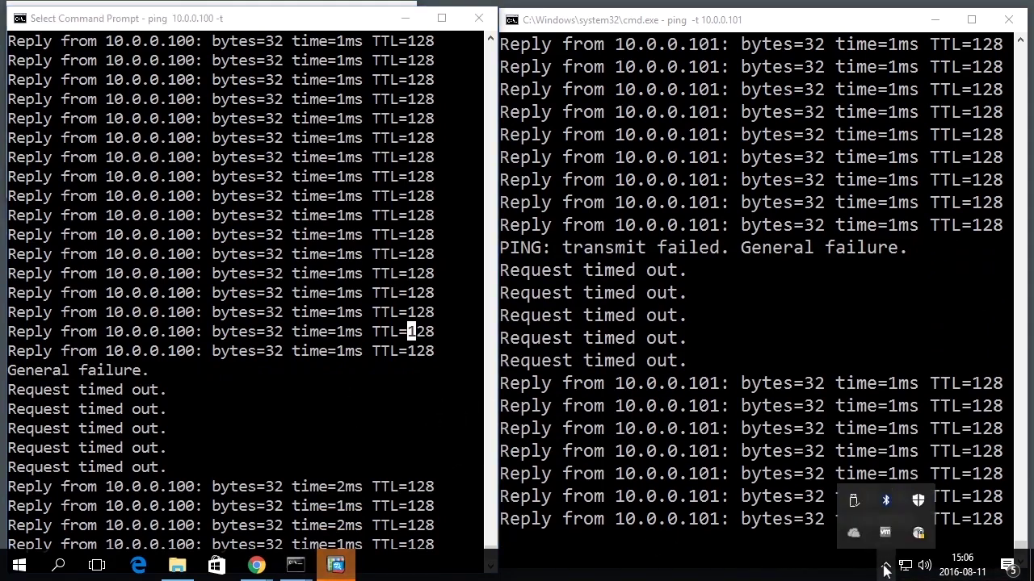
- Disconnect AnyConnect and reconnect past the untrusted certificate warning
{"action": "left_click", "coordinate": [917, 533]}
{"action": "left_click", "coordinate": [625, 301]}
{"action": "left_click", "coordinate": [621, 306]}
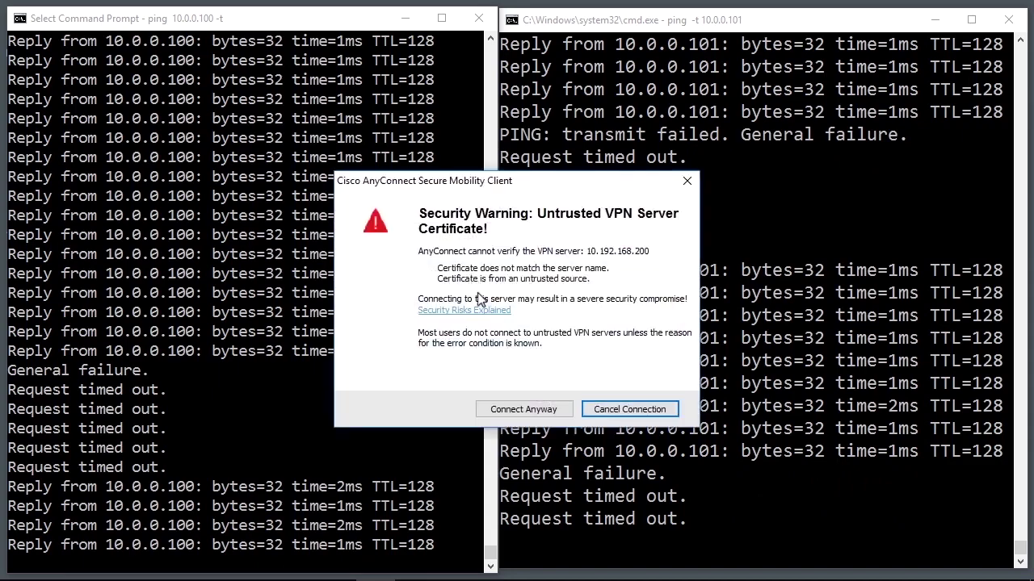
{"action": "left_click", "coordinate": [522, 409]}
- Sign in as the second test user, see 10.0.0.101 time out, and reopen 'Add server100 access'
{"action": "key", "text": "shift+Tab"}
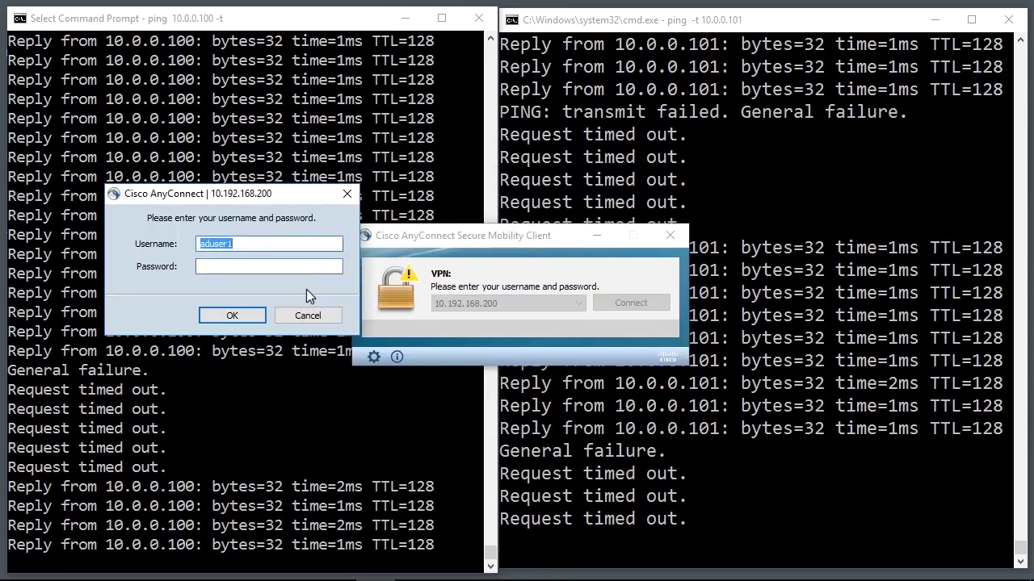
{"action": "key", "text": "End"}
{"action": "key", "text": "BackSpace"}
{"action": "type", "text": "2"}
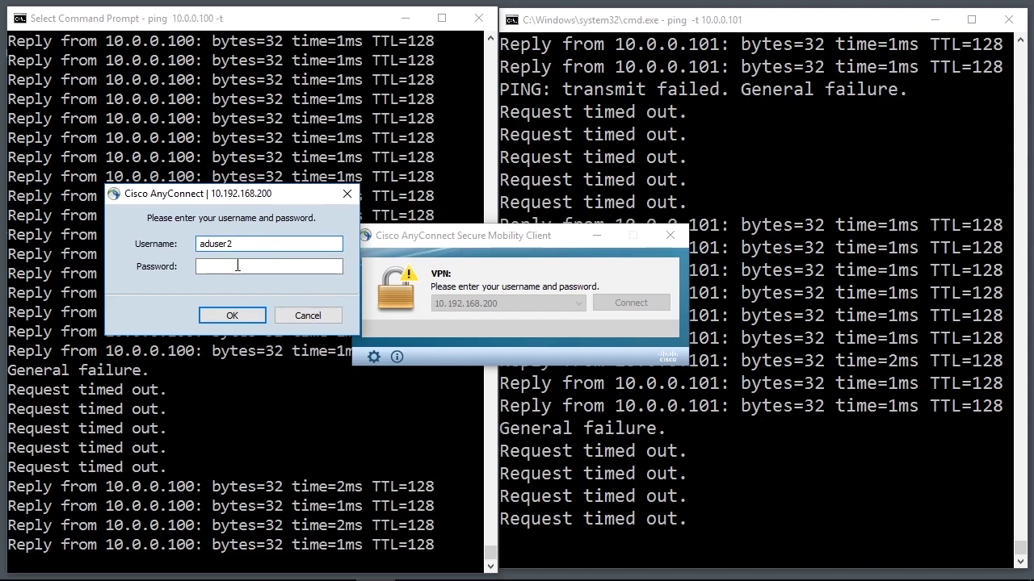
{"action": "key", "text": "Tab"}
{"action": "type", "text": "*****"}
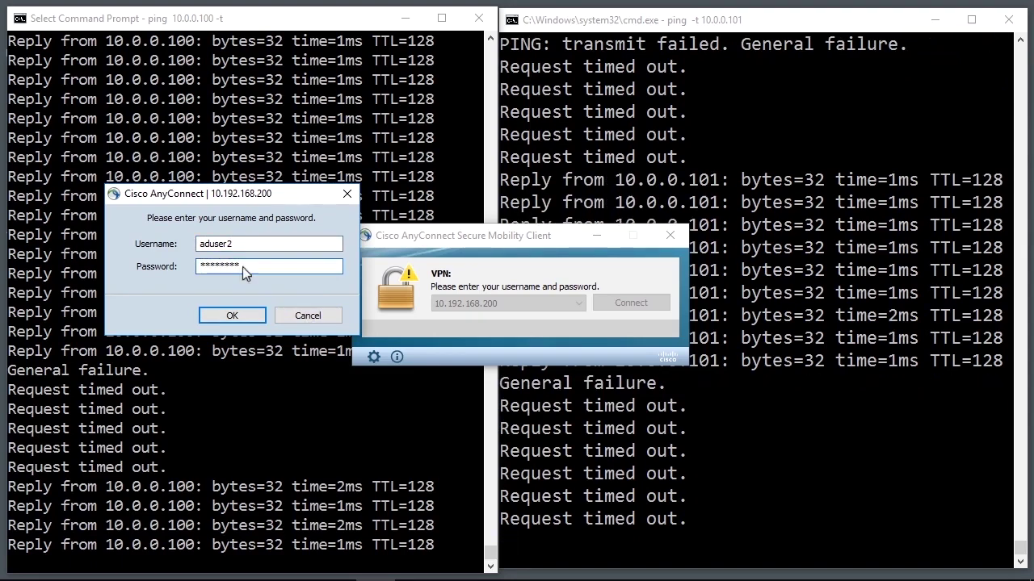
{"action": "key", "text": "Return"}
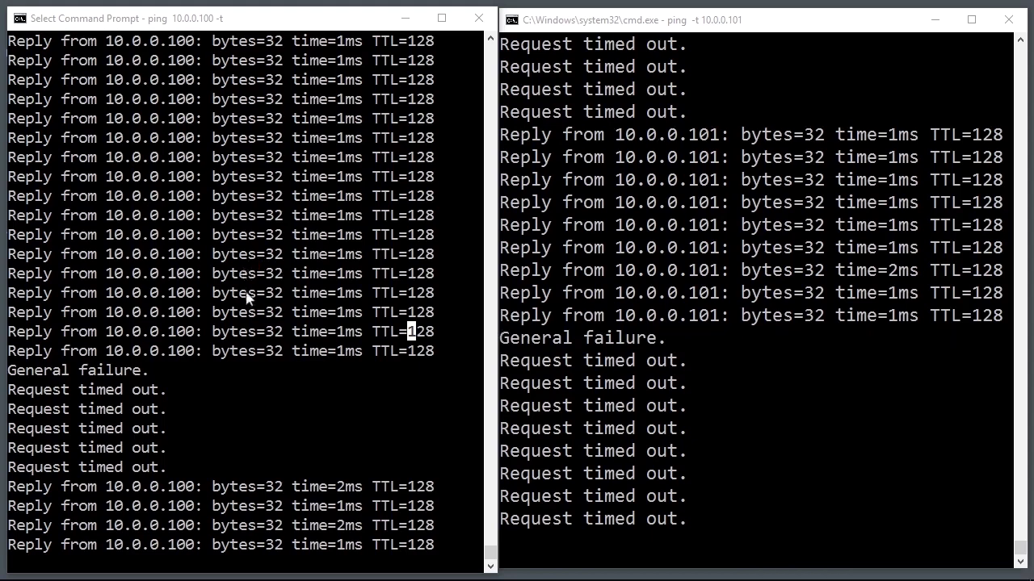
{"action": "key", "text": "Escape"}
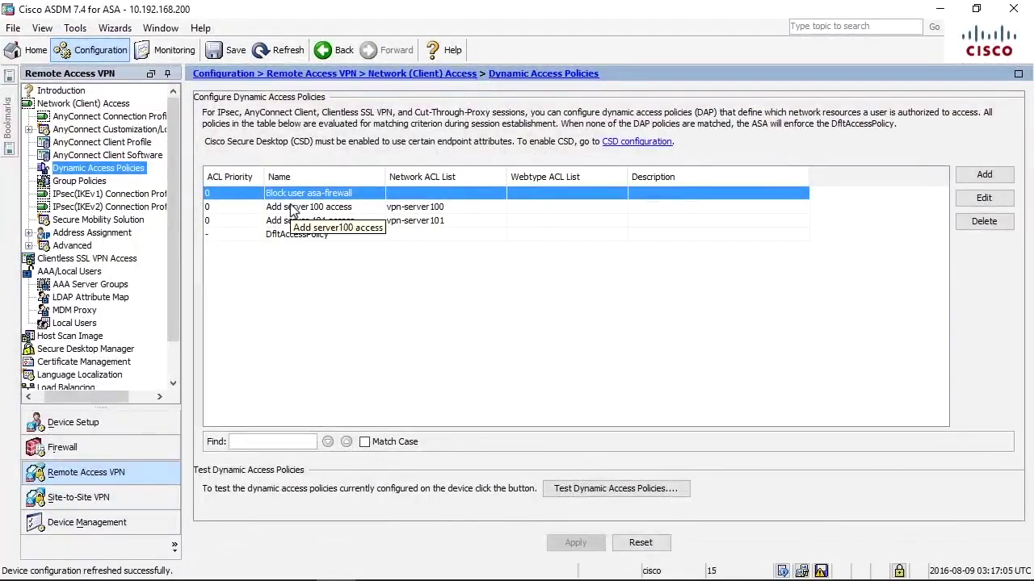
{"action": "double_click", "coordinate": [289, 208]}
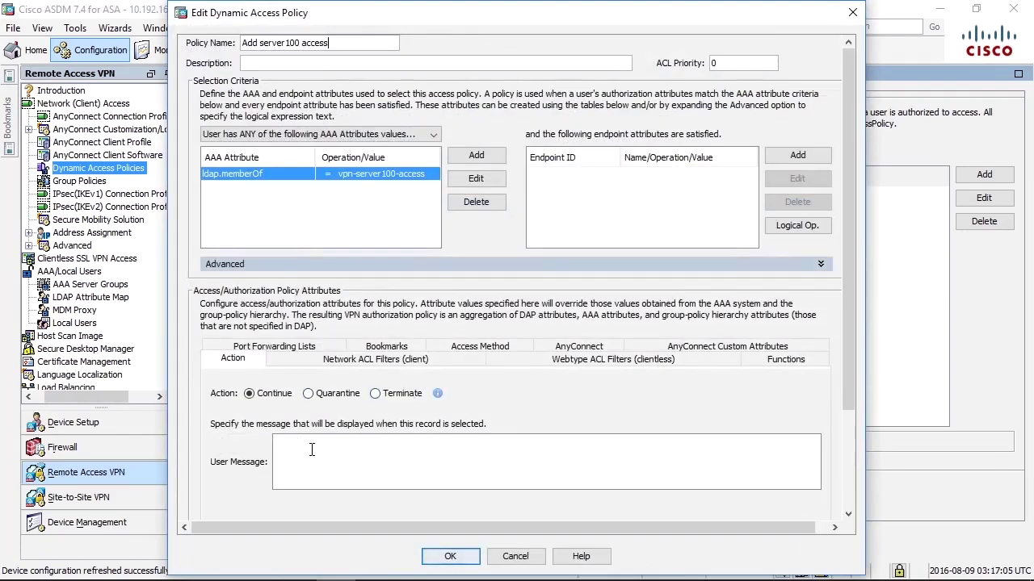
- Give the server100 access policy the user message 'adding access to server100'
{"action": "left_click", "coordinate": [312, 450]}
{"action": "type", "text": "adding access t"}
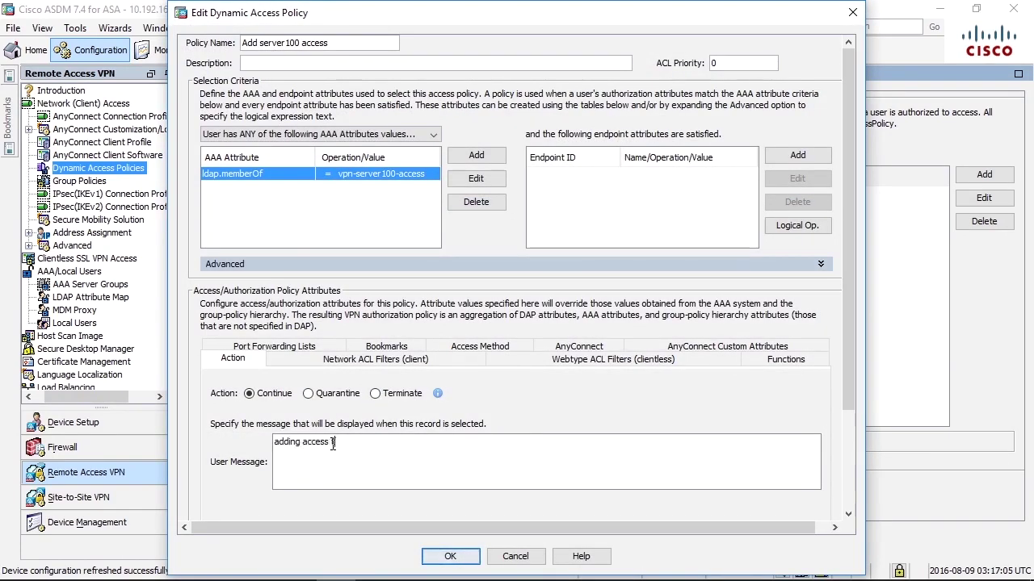
{"action": "type", "text": "o server100"}
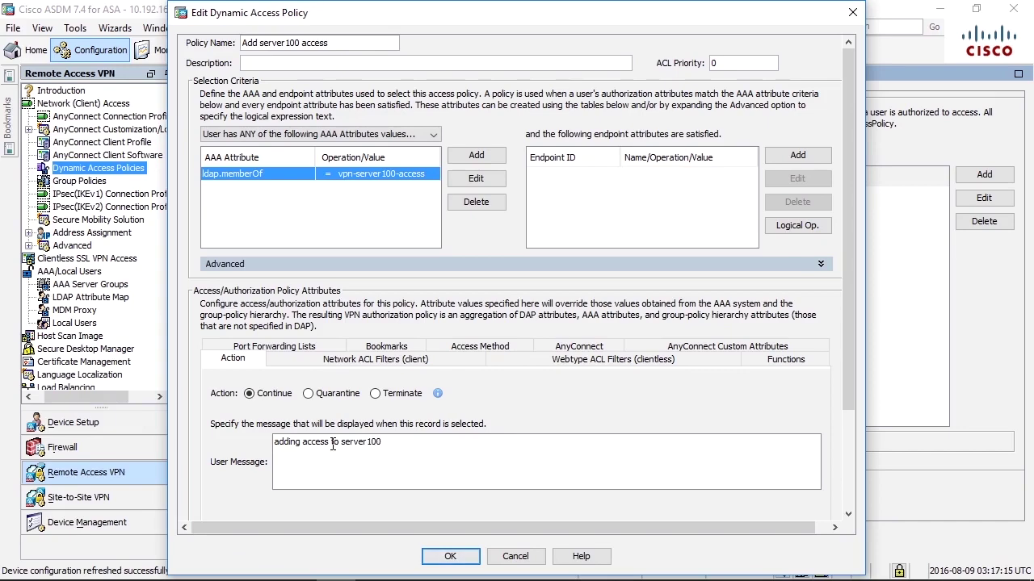
{"action": "left_click", "coordinate": [450, 556]}
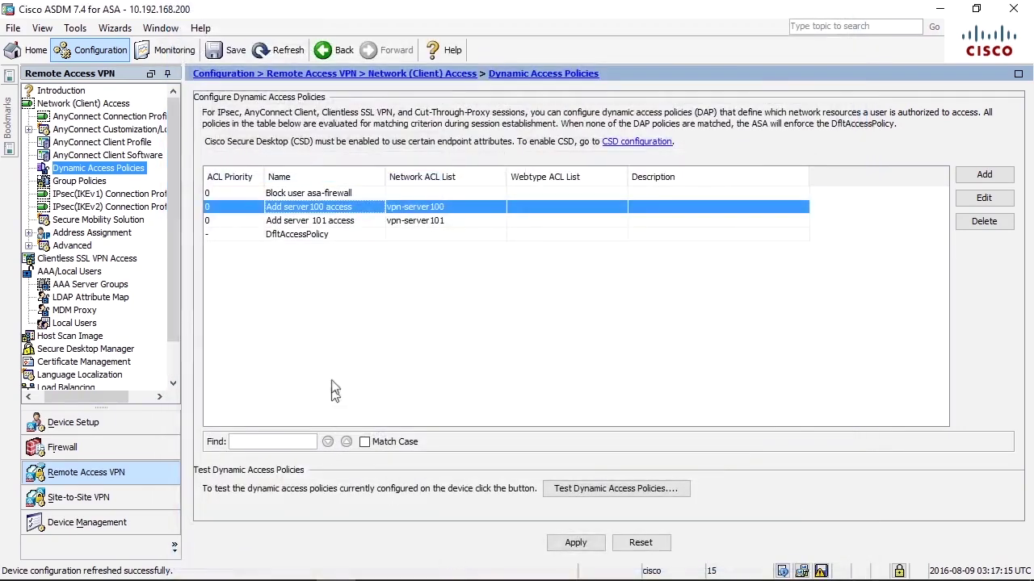
- Give the server 101 policy an 'Adding access to serve…' user message and apply the configuration
{"action": "double_click", "coordinate": [311, 222]}
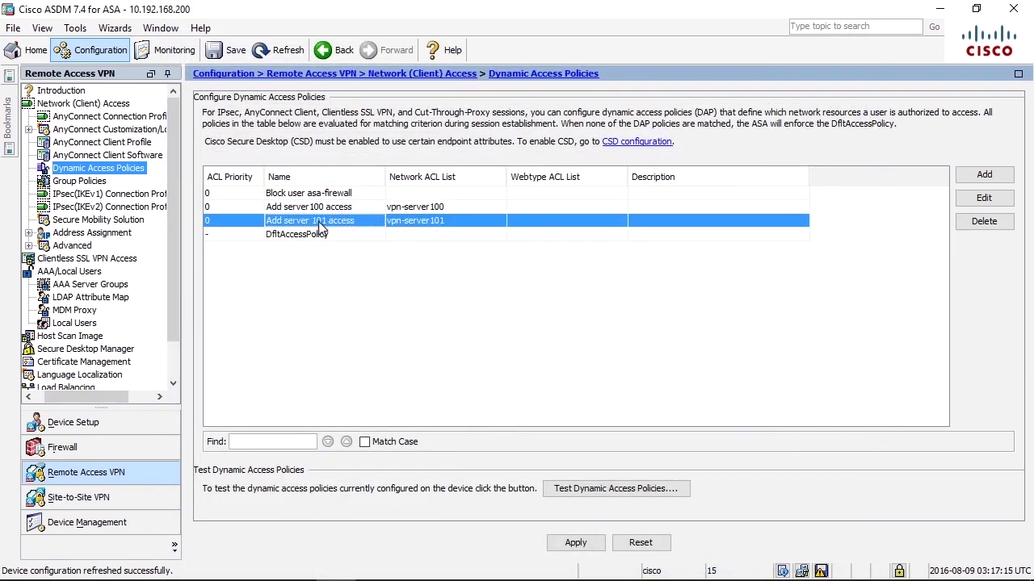
{"action": "type", "text": "Add"}
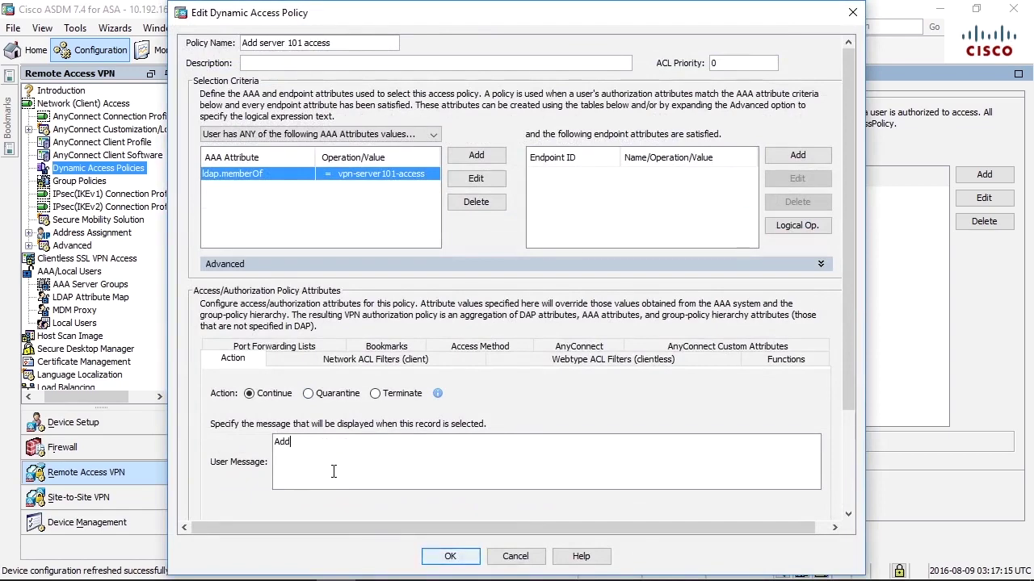
{"action": "type", "text": "ing access to server 101"}
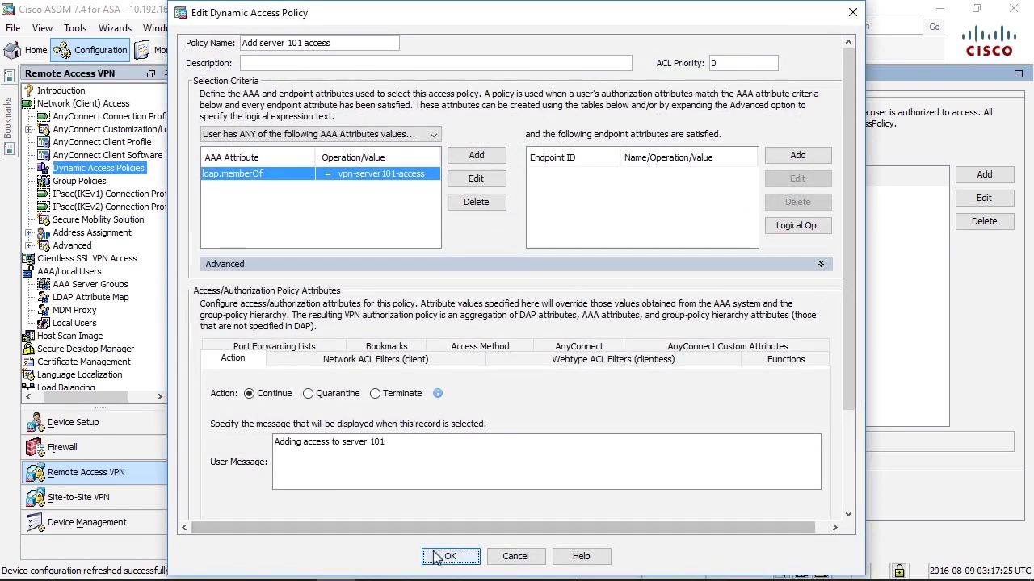
{"action": "left_click", "coordinate": [450, 556]}
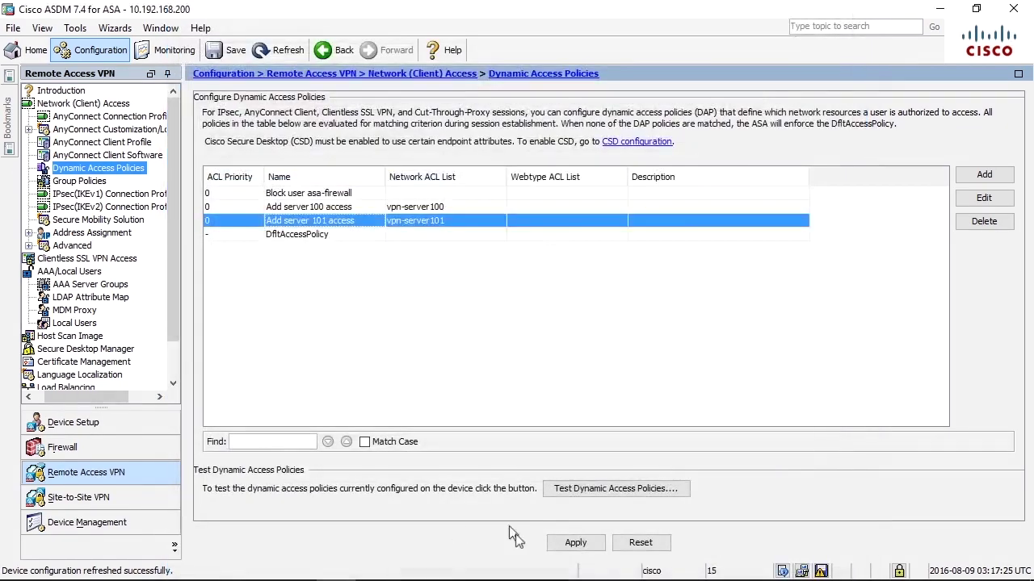
{"action": "left_click", "coordinate": [557, 542]}
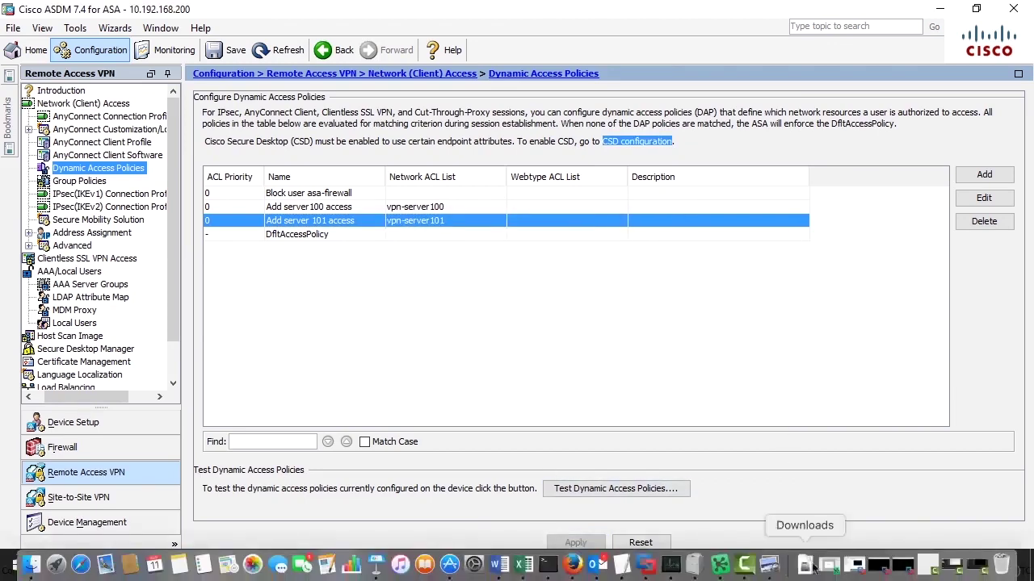
- Disconnect and restart the AnyConnect VPN connection, proceeding past the untrusted certificate warning
{"action": "left_click", "coordinate": [886, 566]}
{"action": "left_click", "coordinate": [885, 533]}
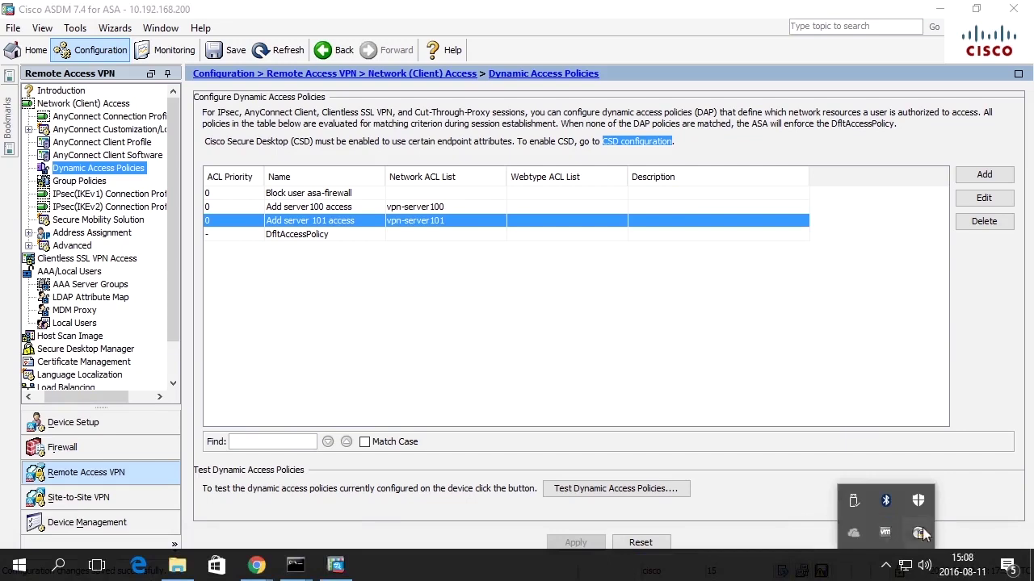
{"action": "left_click", "coordinate": [646, 303]}
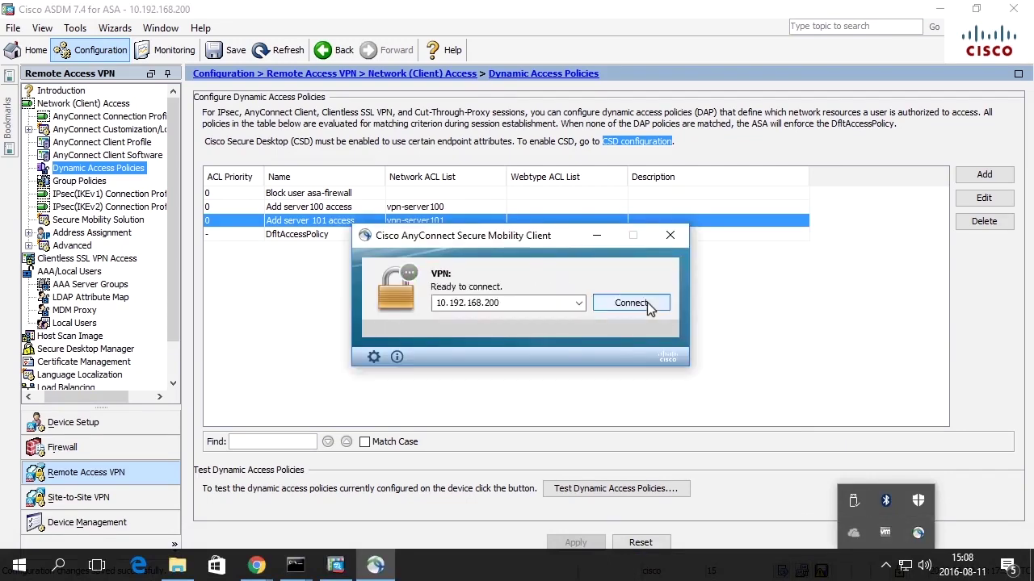
{"action": "left_click", "coordinate": [637, 304]}
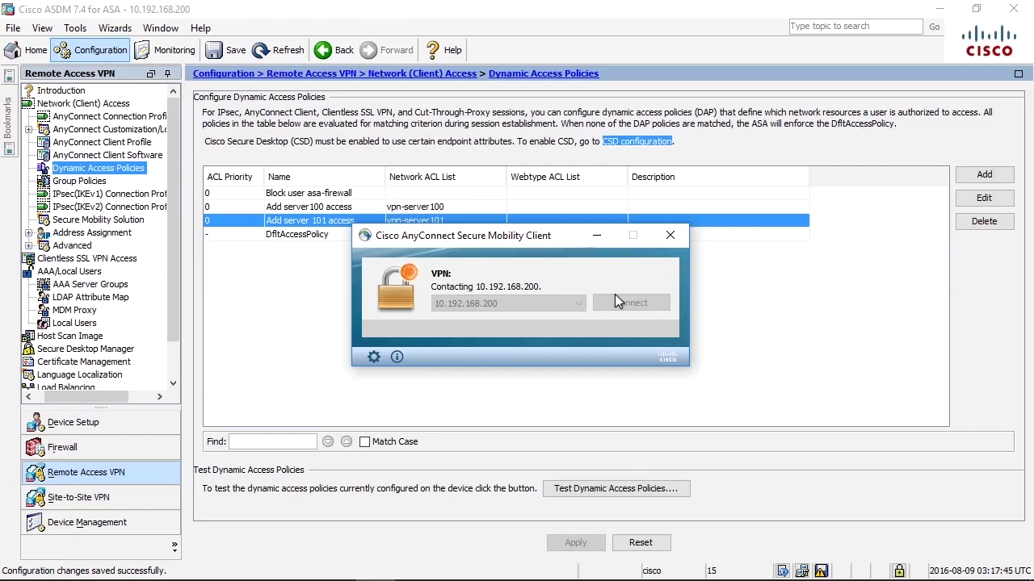
{"action": "left_click", "coordinate": [560, 405]}
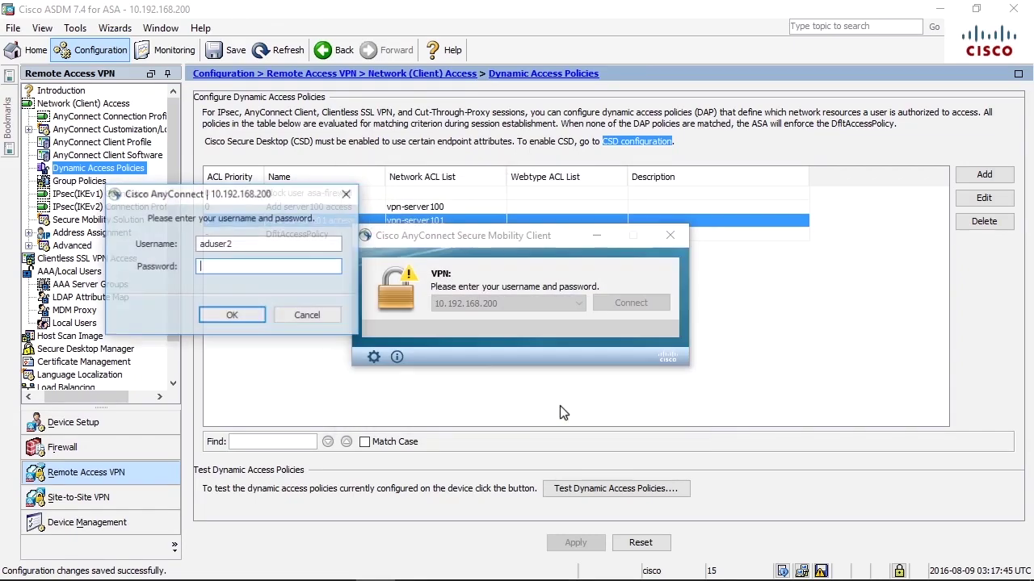
- Log in as aduser1 with its password and acknowledge the server100 and server 101 access notice
{"action": "key", "text": "shift+Tab"}
{"action": "type", "text": "aduser1"}
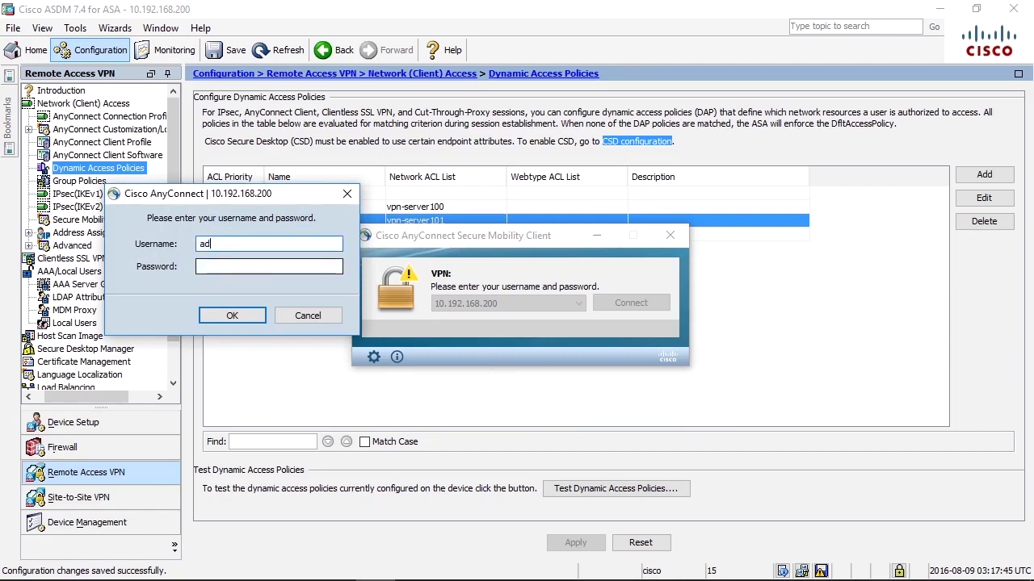
{"action": "key", "text": "Tab"}
{"action": "type", "text": "cisco123"}
{"action": "key", "text": "Return"}
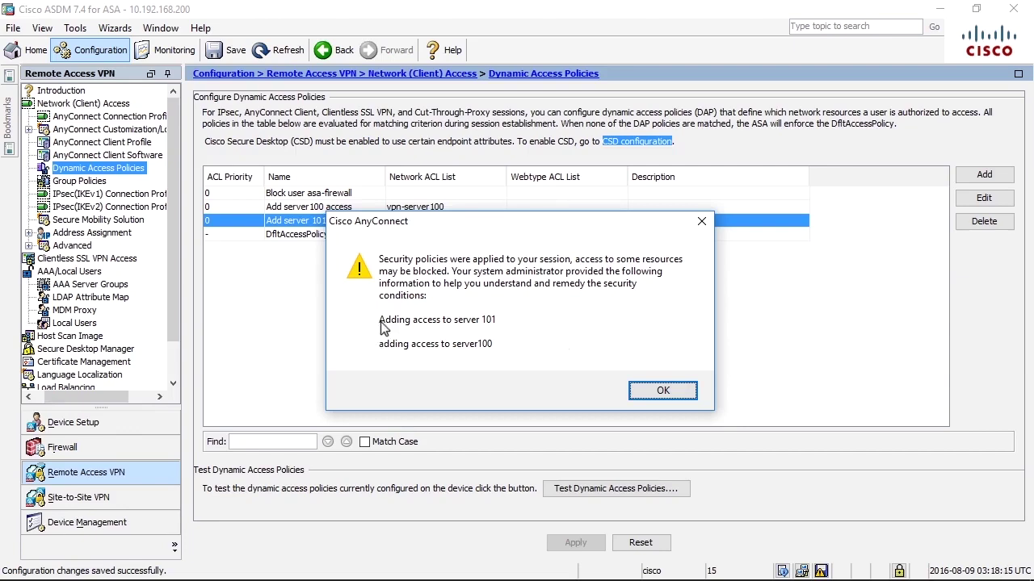
{"action": "left_click", "coordinate": [663, 388]}
{"action": "left_click", "coordinate": [886, 565]}
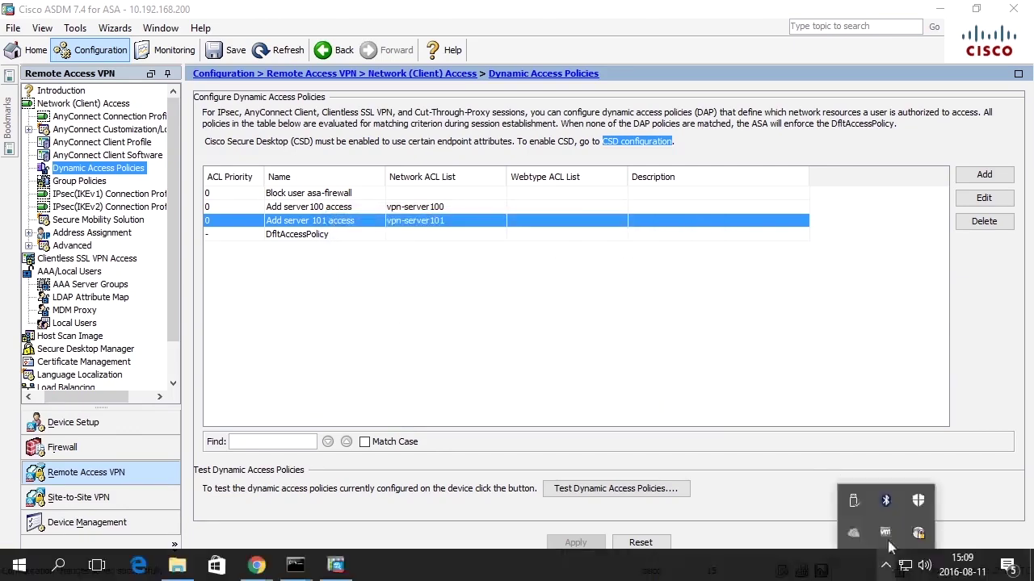
{"action": "left_click", "coordinate": [918, 532]}
- Reconnect to 10.192.168.200 as aduser2 with its password and dismiss the server100-only access notice
{"action": "left_click", "coordinate": [631, 302]}
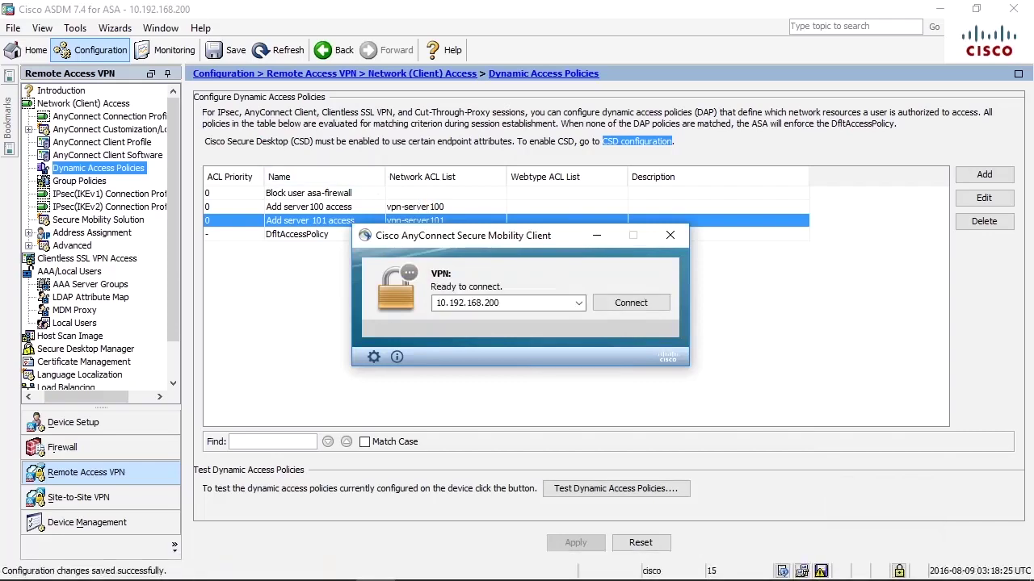
{"action": "left_click", "coordinate": [620, 305]}
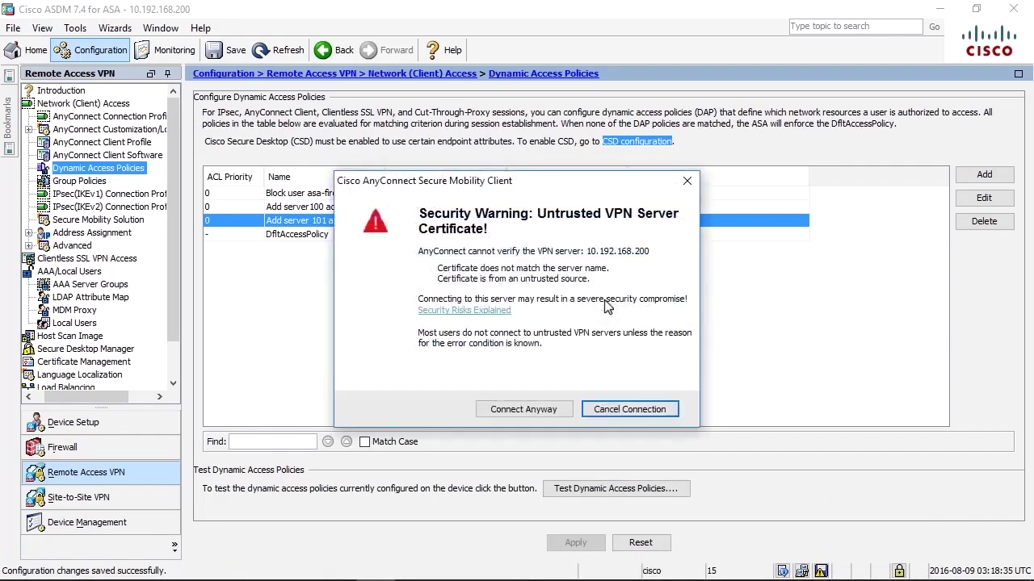
{"action": "left_click", "coordinate": [525, 413]}
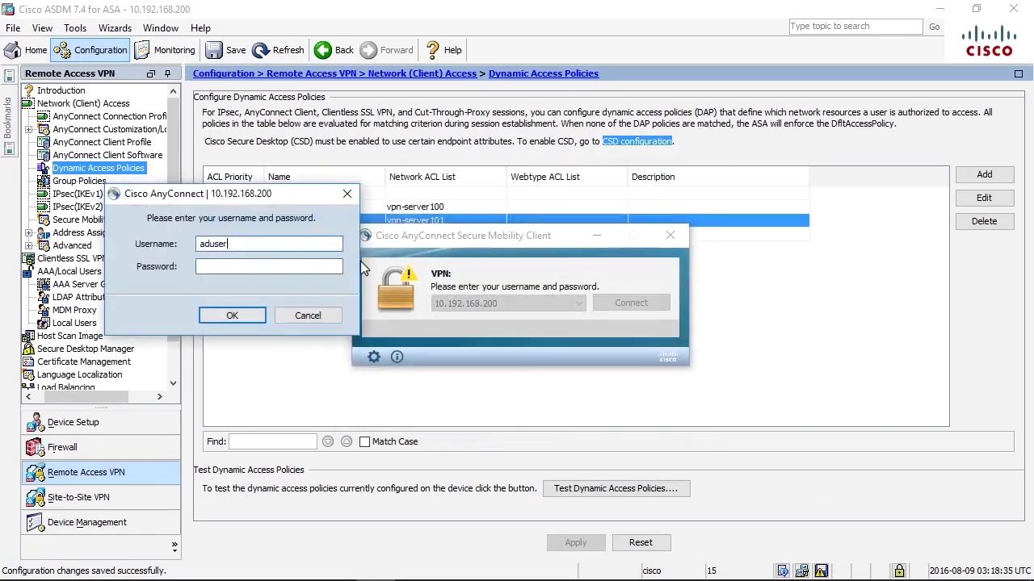
{"action": "key", "text": "Tab"}
{"action": "type", "text": "cisco123"}
{"action": "key", "text": "Return"}
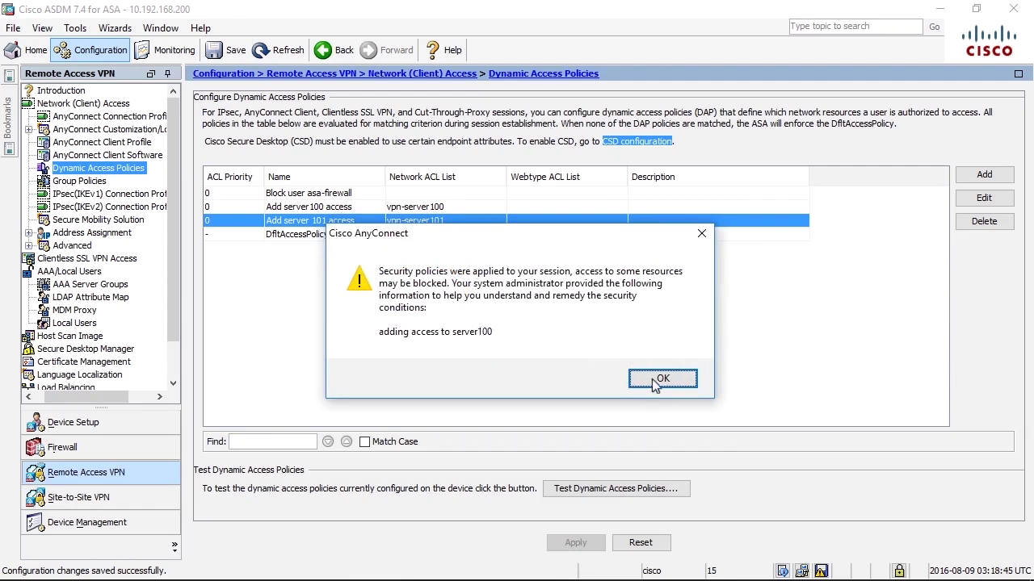
{"action": "left_click", "coordinate": [653, 380]}
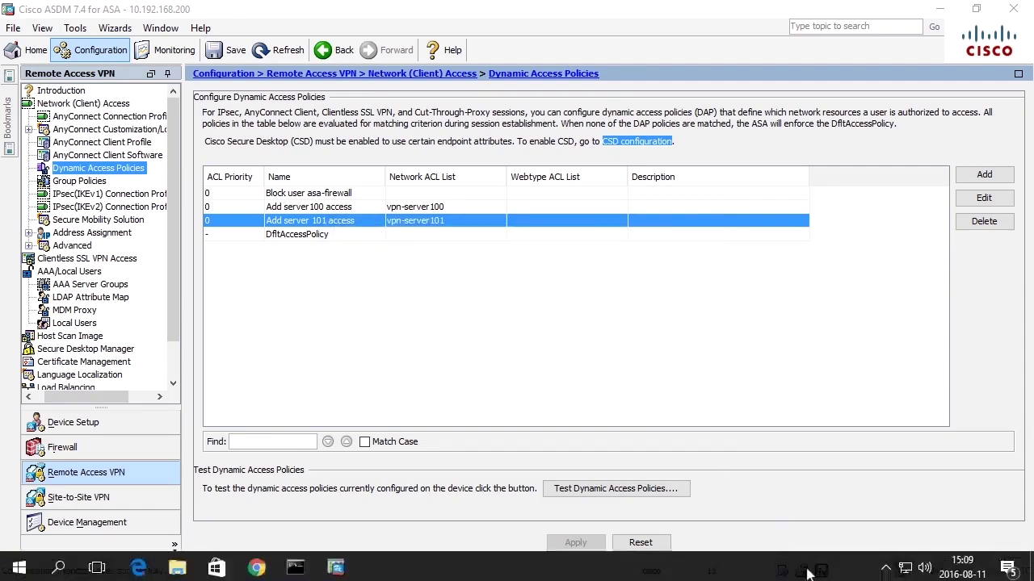